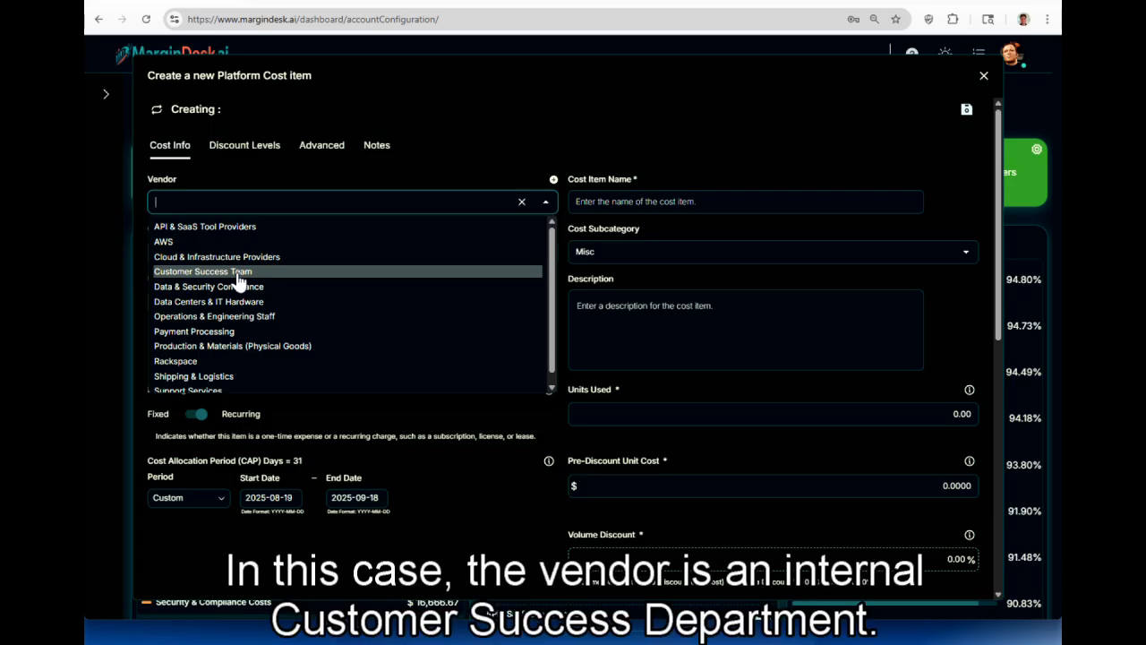
# - Define the new cost item with vendor Customer Success Team, name CS Hours, category Labor, subcategory CS Support and unit name hours
pyautogui.click(239, 281)
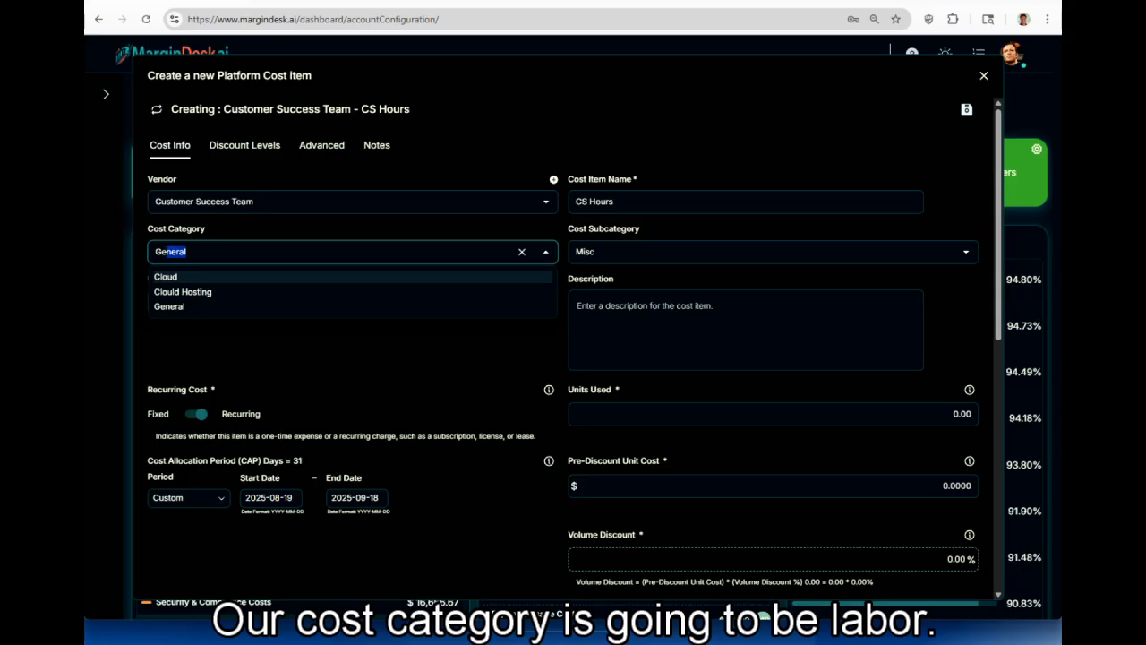
pyautogui.write('Labor')
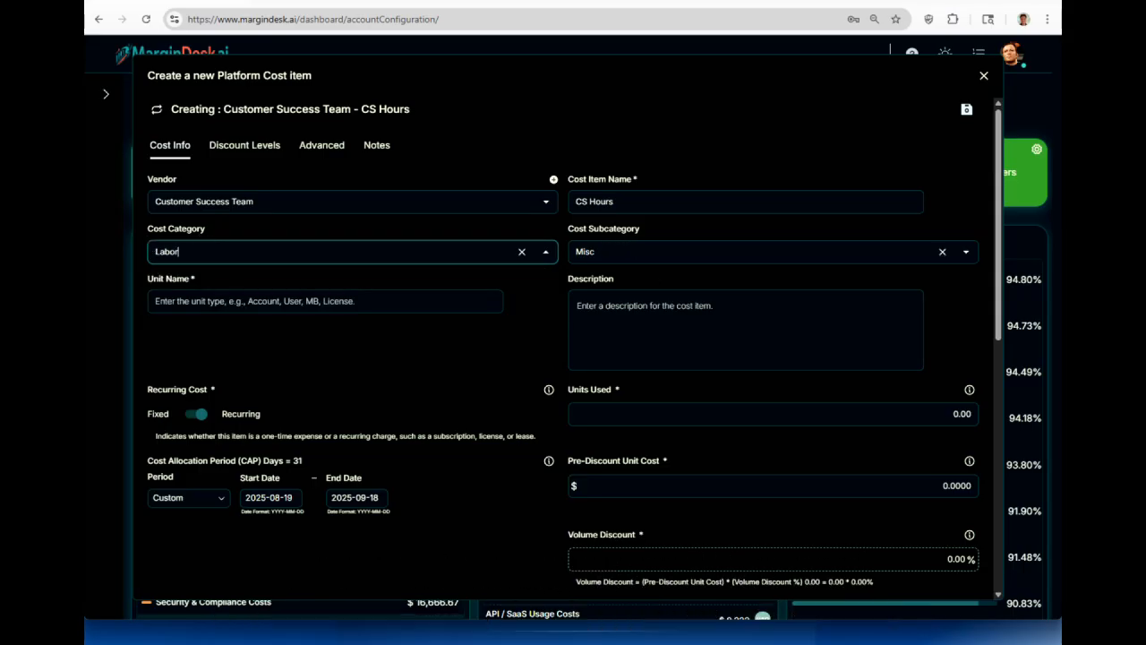
pyautogui.click(601, 251)
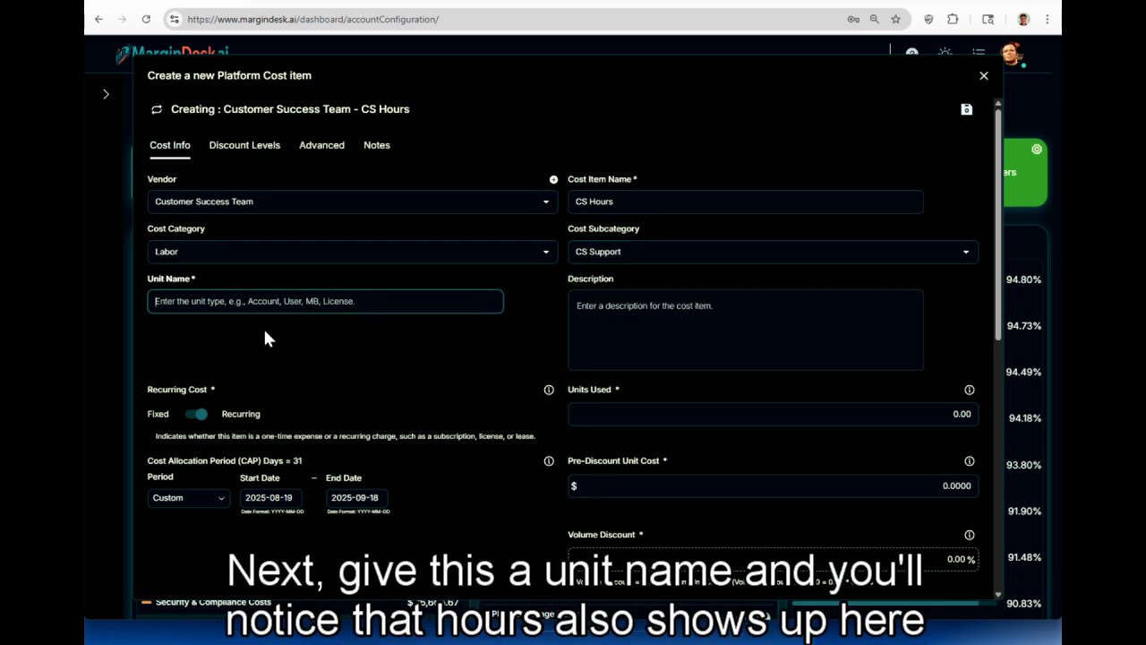
pyautogui.write('hours')
pyautogui.click(413, 369)
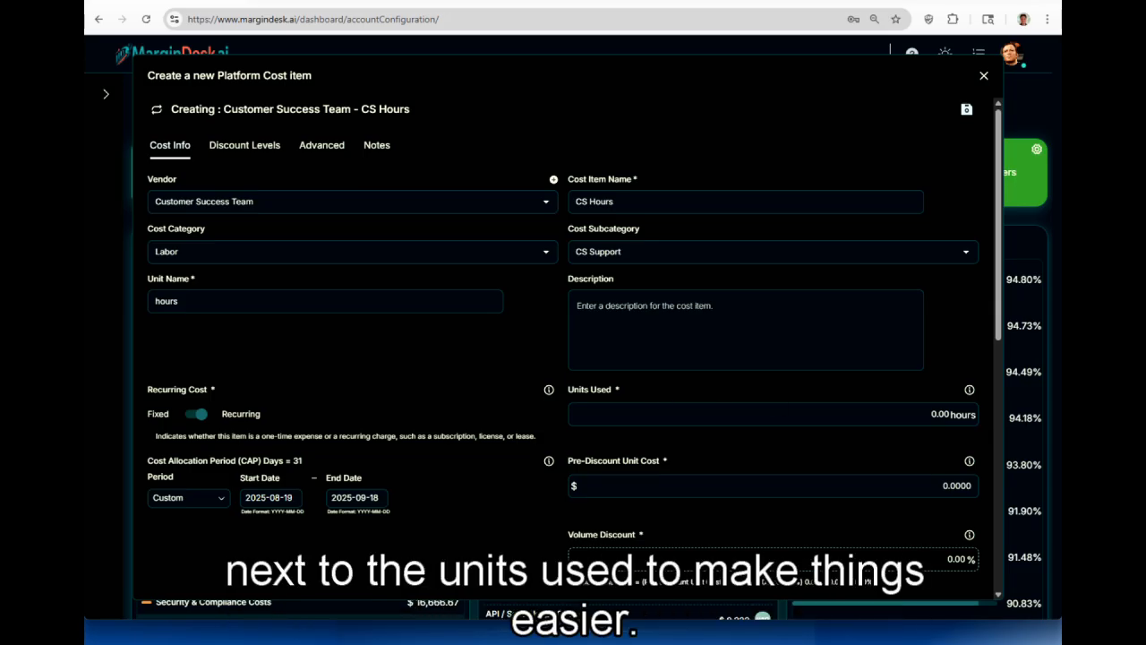
# - Set the units used to 4,000 hours, the cost allocation period to This month and the pre-discount unit cost to $65
pyautogui.doubleClick(936, 414)
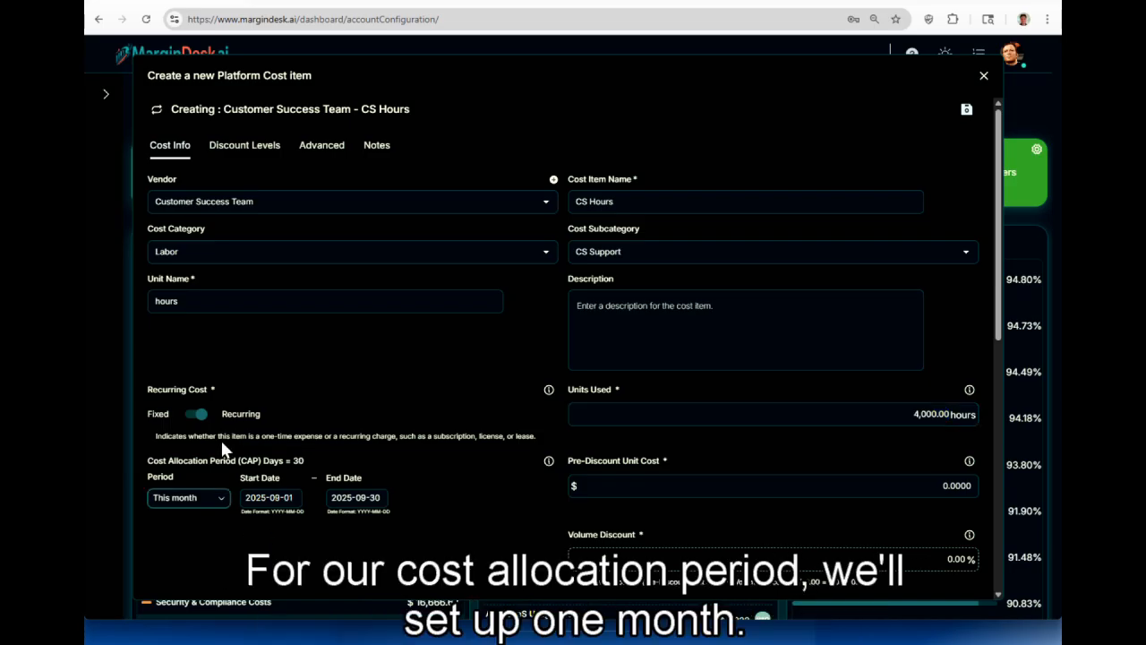
pyautogui.scroll(-2, 527, 500)
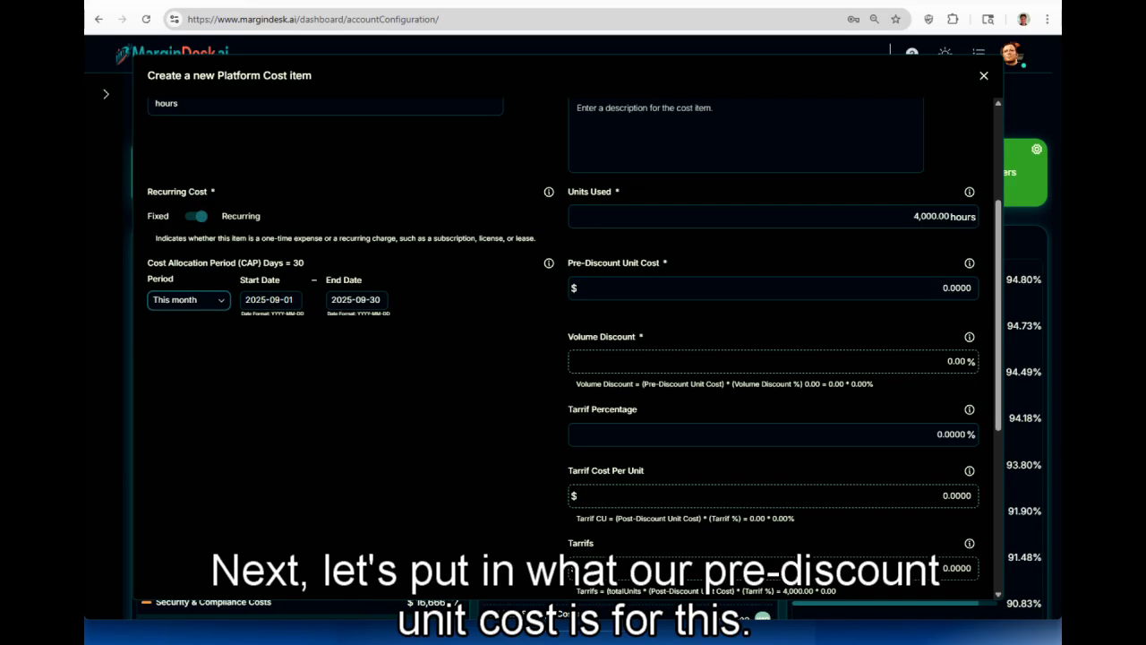
pyautogui.moveTo(940, 288); pyautogui.dragTo(973, 288)
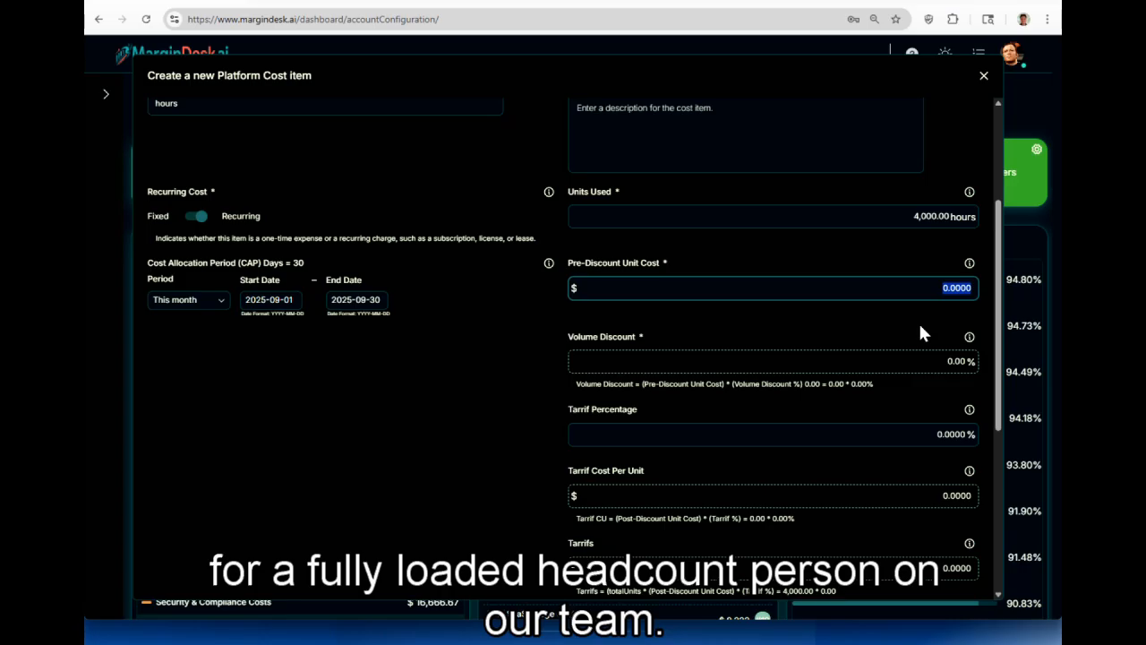
pyautogui.write('65')
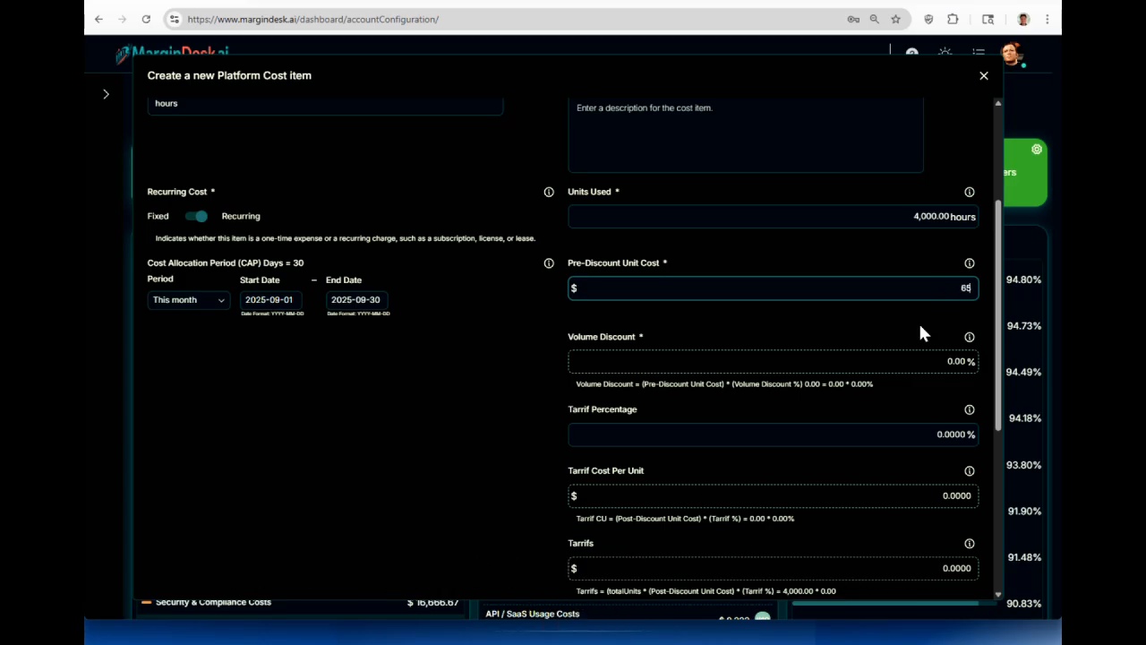
# - Check the calculated costs at the end of the form and create the new CS Hours cost item
pyautogui.scroll(-1, 923, 333)
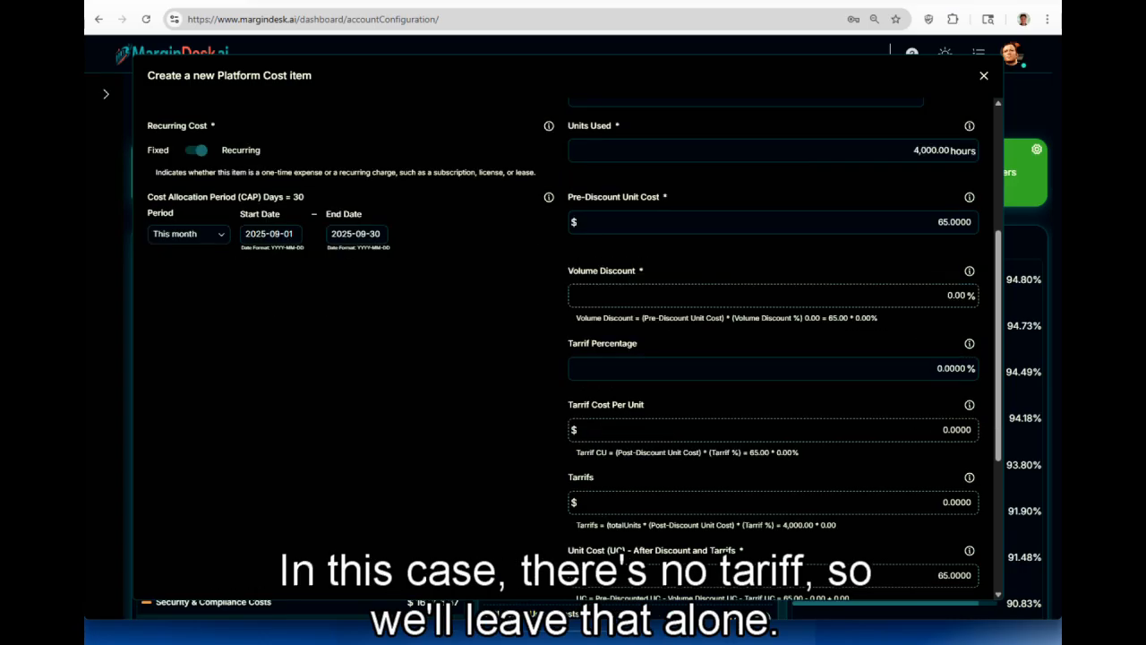
pyautogui.scroll(-3, 923, 378)
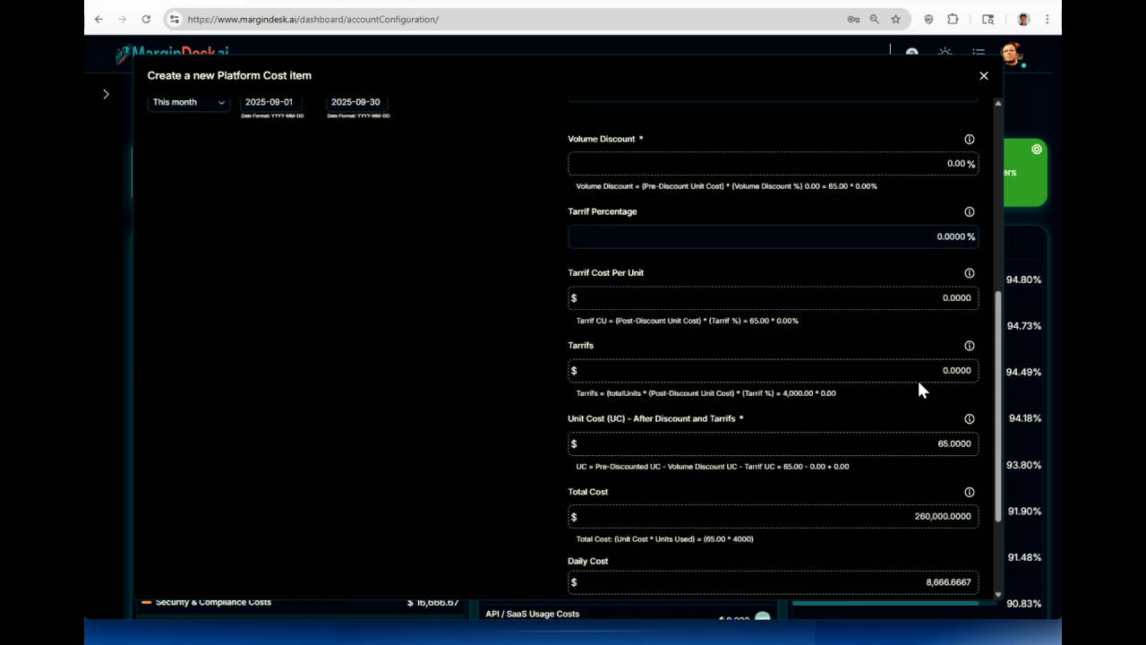
pyautogui.scroll(-1, 675, 358)
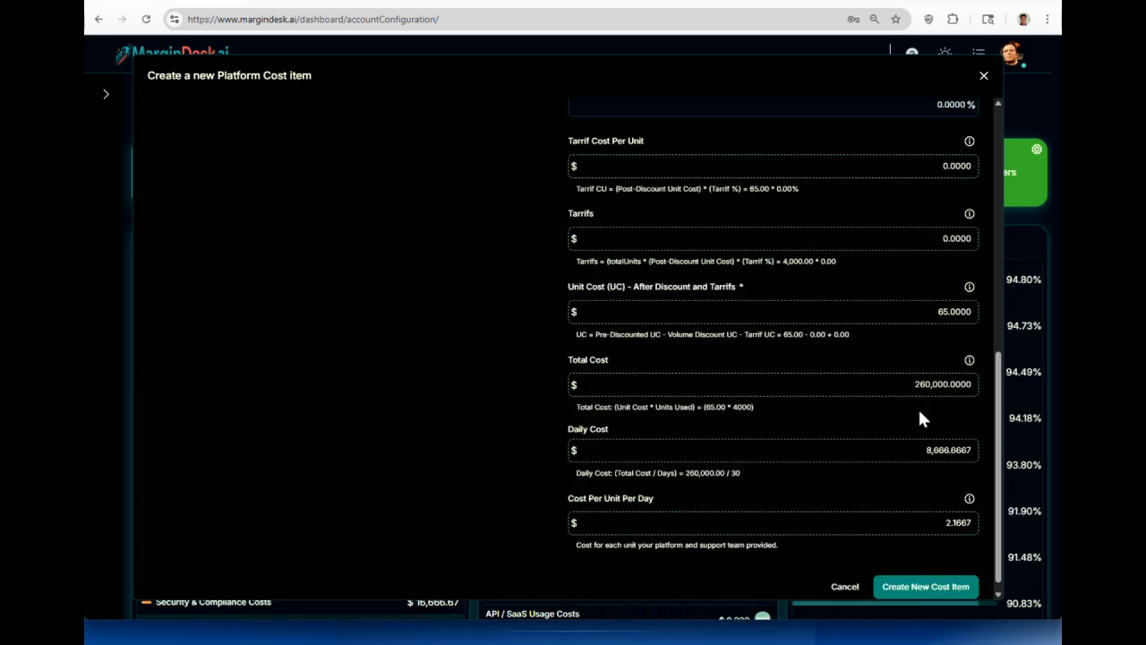
pyautogui.scroll(-1, 920, 407)
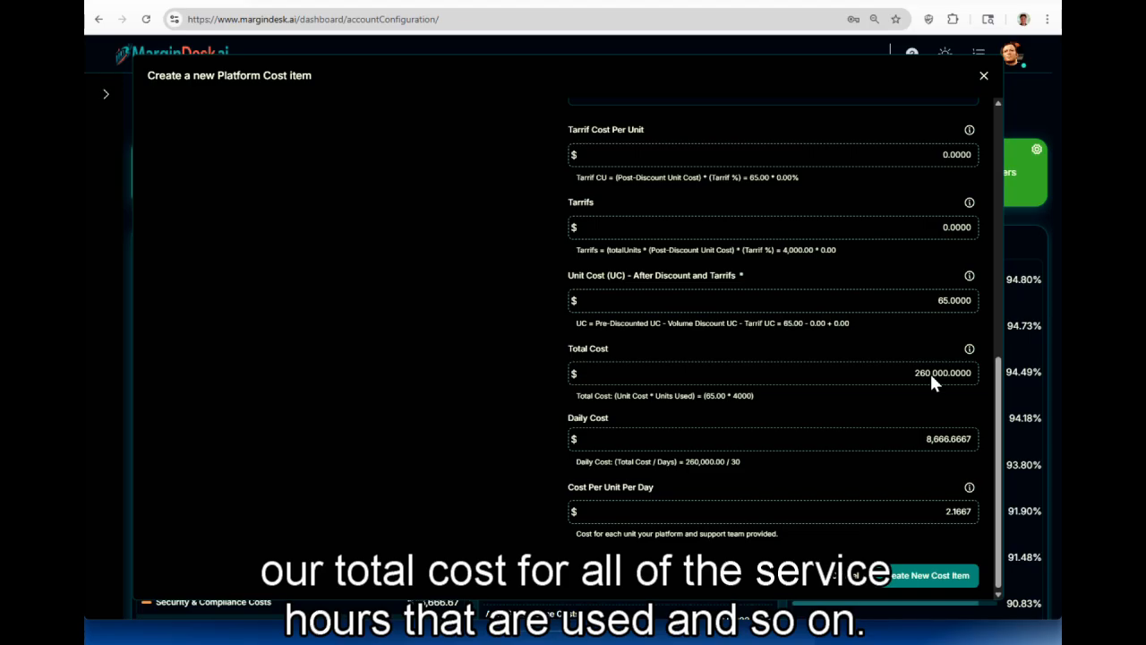
pyautogui.click(909, 578)
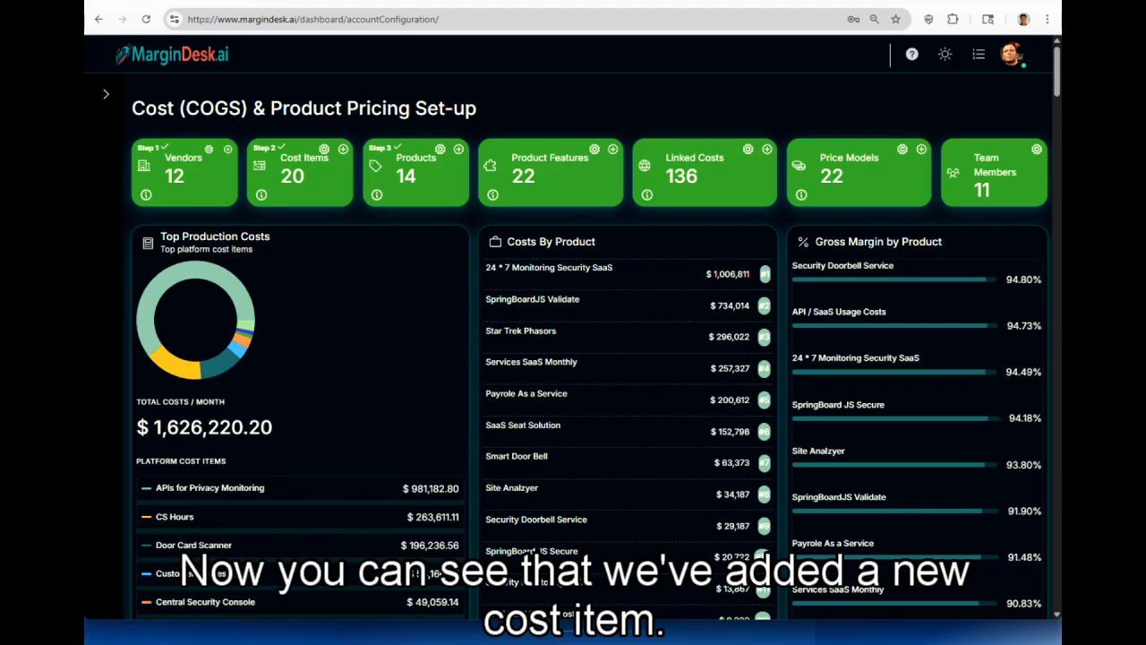
# - Filter the platform costs list for "cs hours" and examine the daily cost, one-time cost and unit columns
pyautogui.click(324, 150)
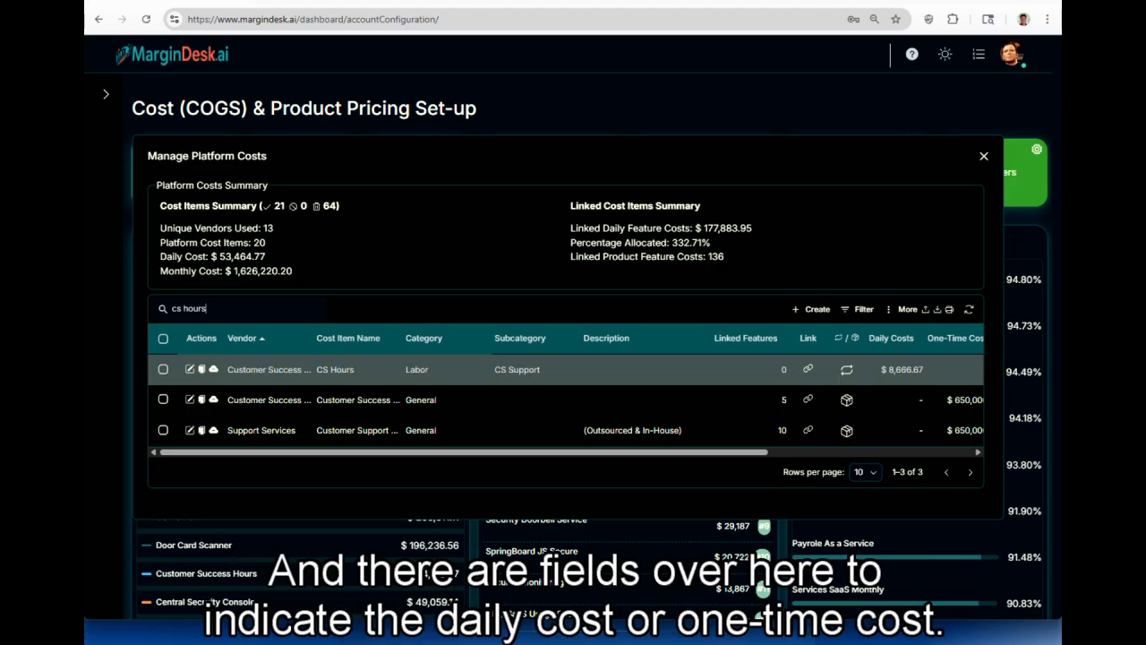
pyautogui.hscroll(5, 602, 345)
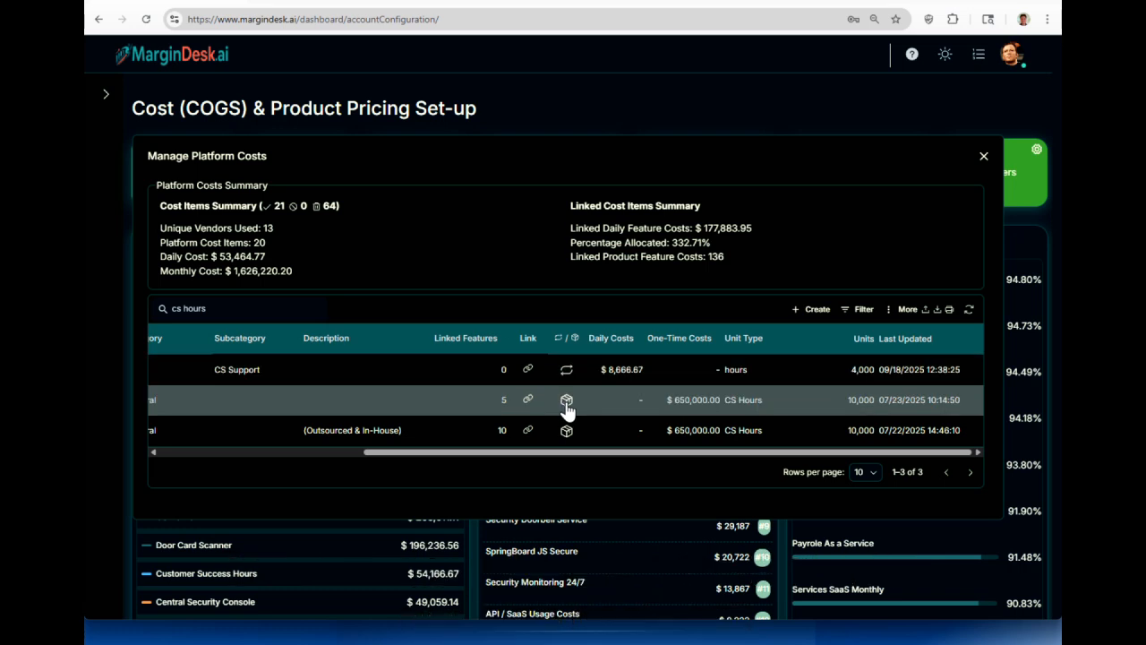
# - Open the CS Hours cost item, try it as a fixed cost and return it to Recurring
pyautogui.click(473, 368)
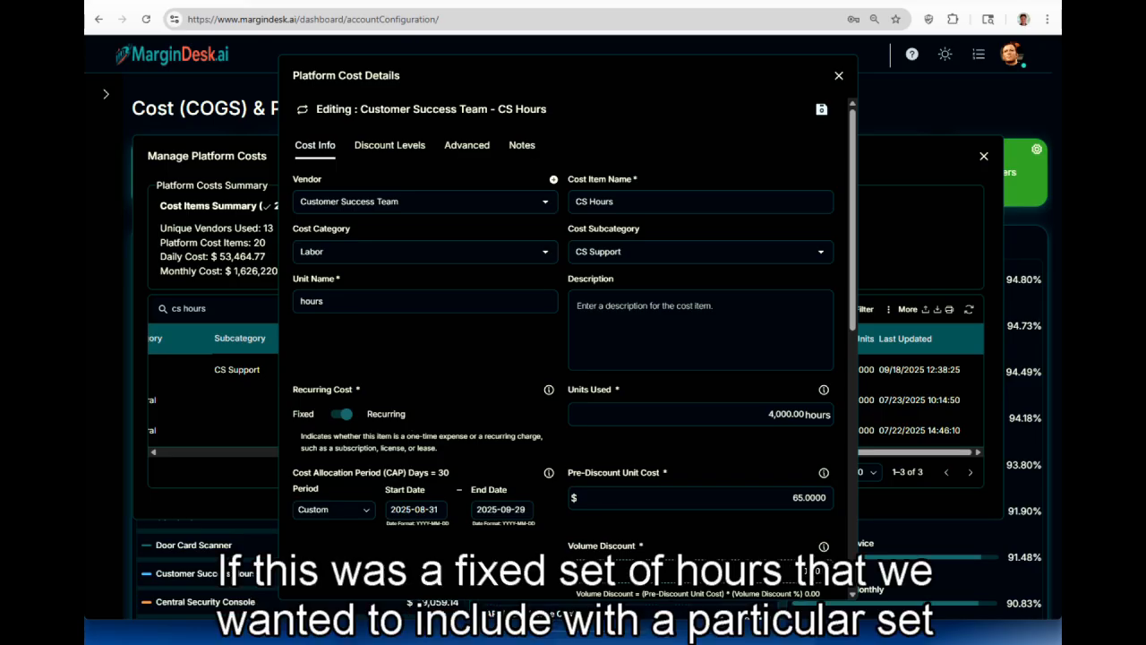
pyautogui.click(343, 417)
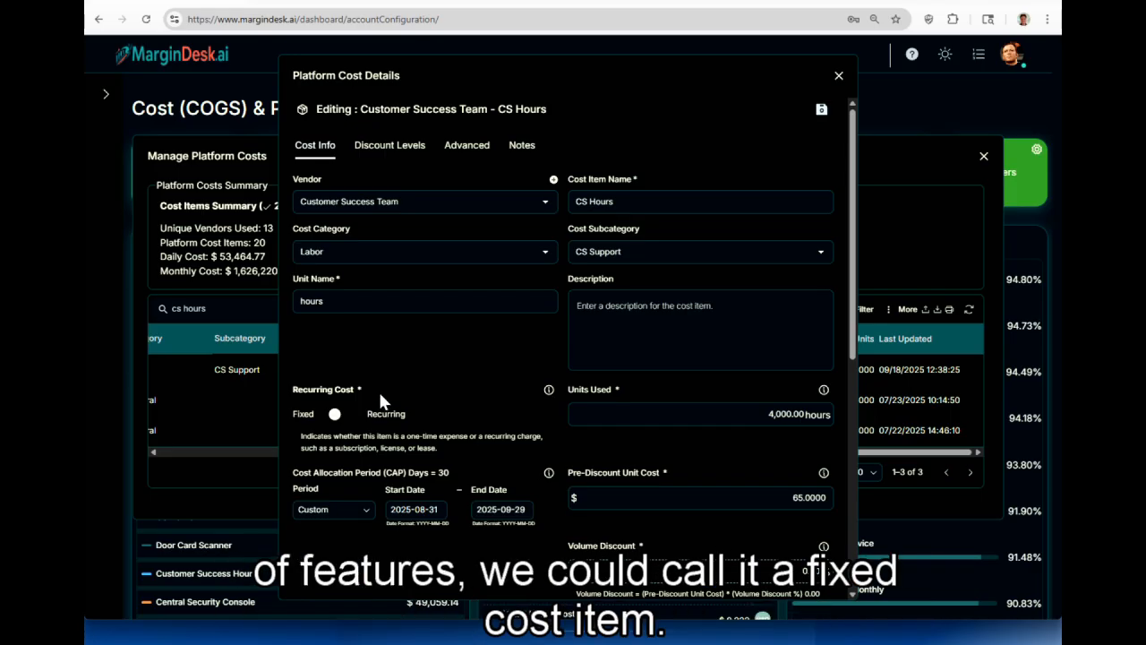
pyautogui.click(335, 418)
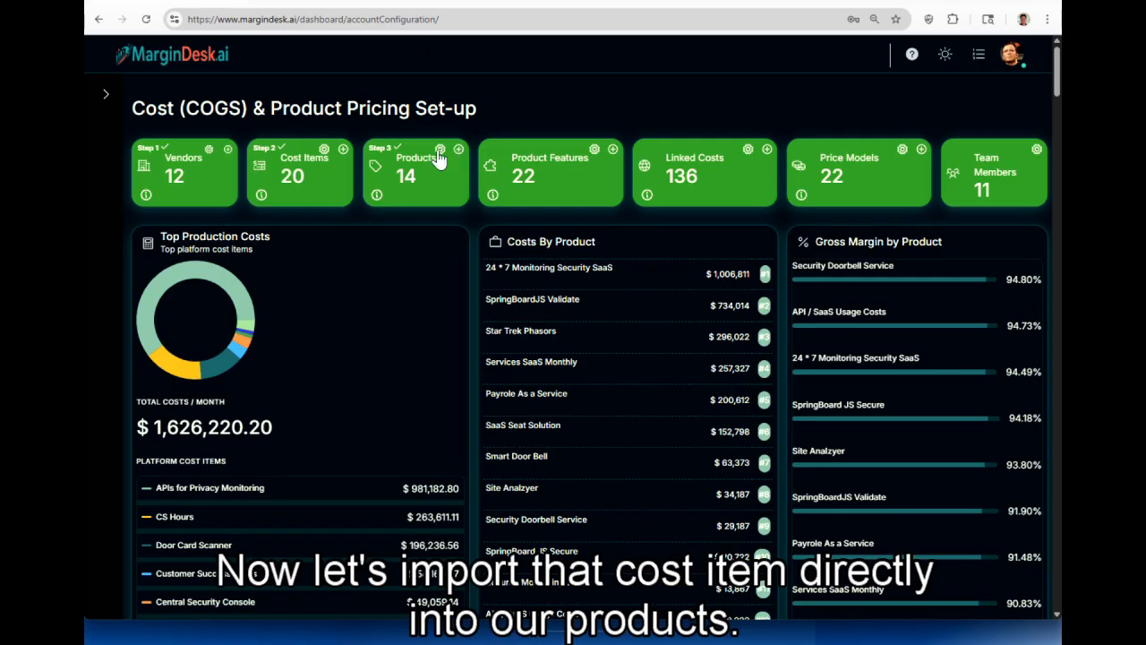
# - Make a product from the CS Hours cost item with a non-recurring price and a 50% target unit margin
pyautogui.click(439, 150)
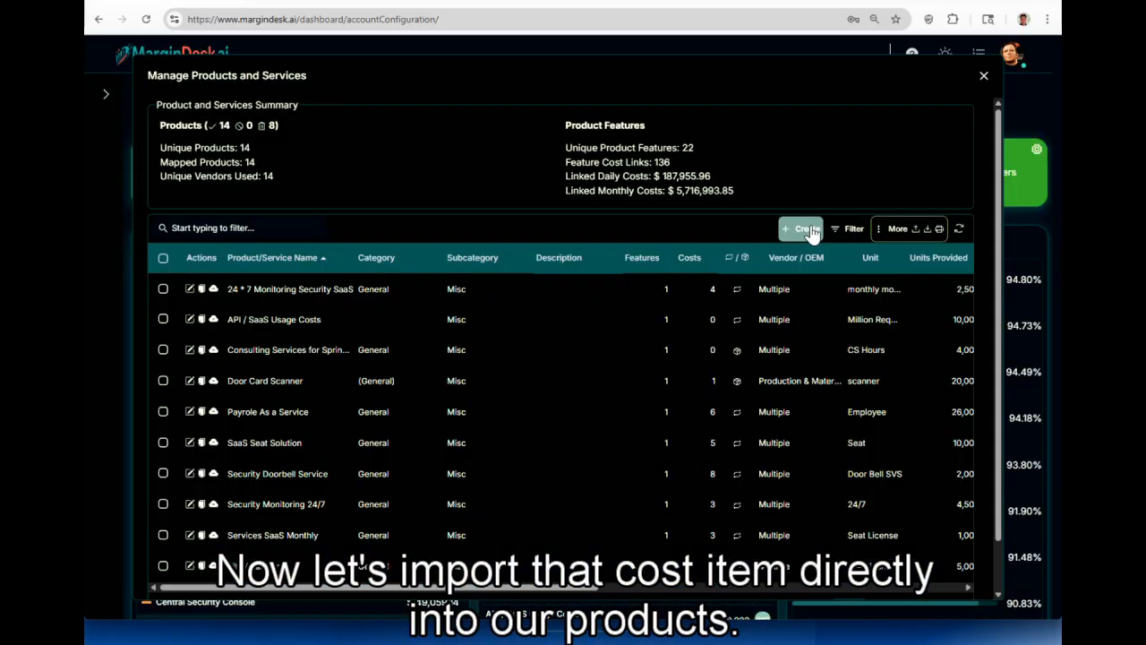
pyautogui.click(896, 228)
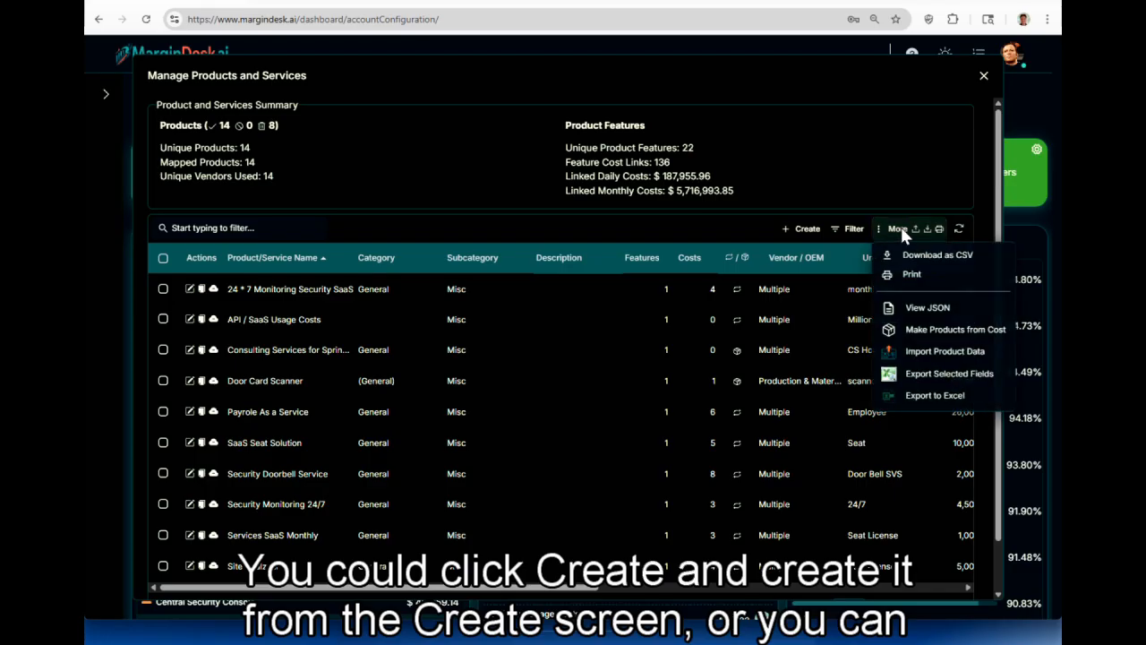
pyautogui.click(954, 329)
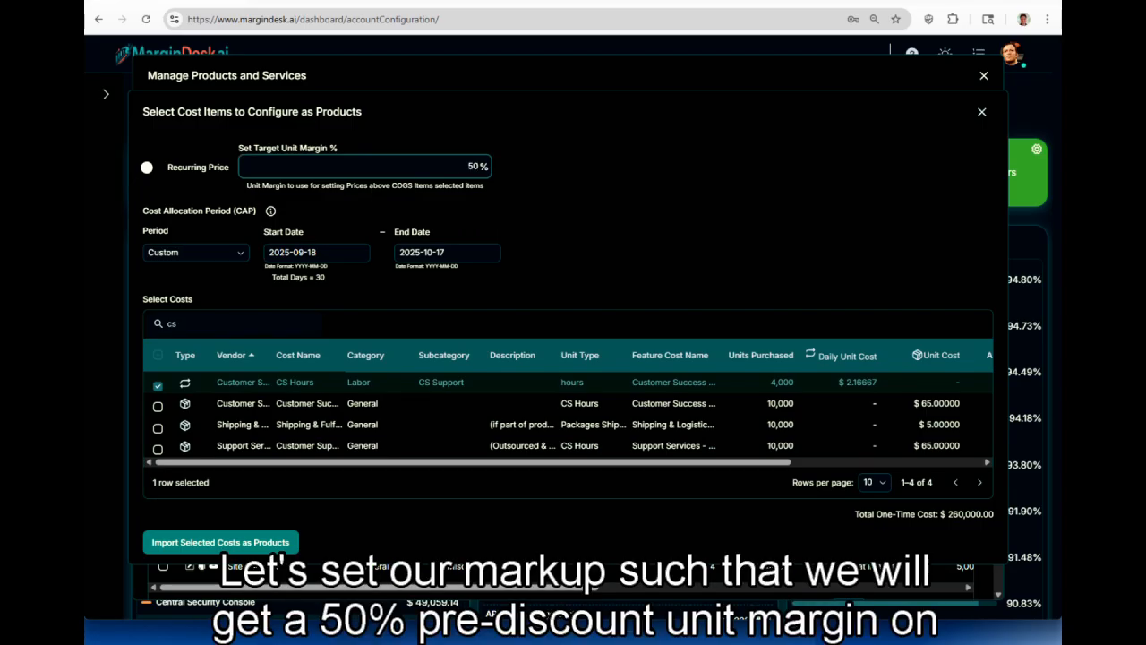
pyautogui.moveTo(466, 166); pyautogui.dragTo(584, 215)
pyautogui.click(261, 549)
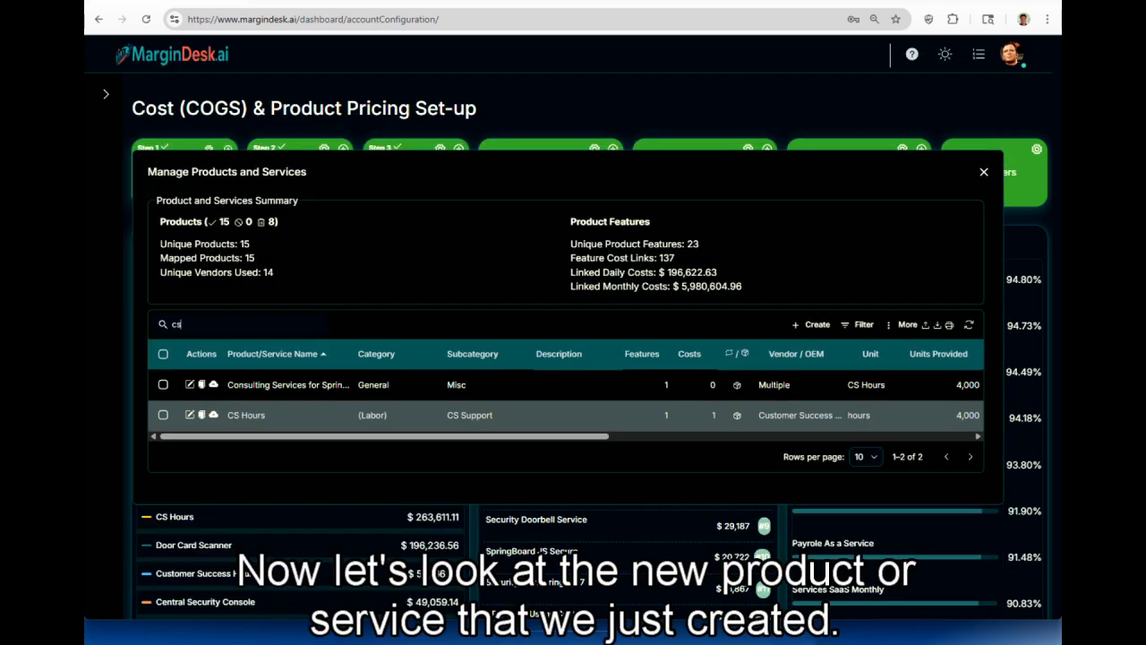
# - Filter the products list for "cs", open the CS Hours product and check its name and units delivered
pyautogui.doubleClick(285, 418)
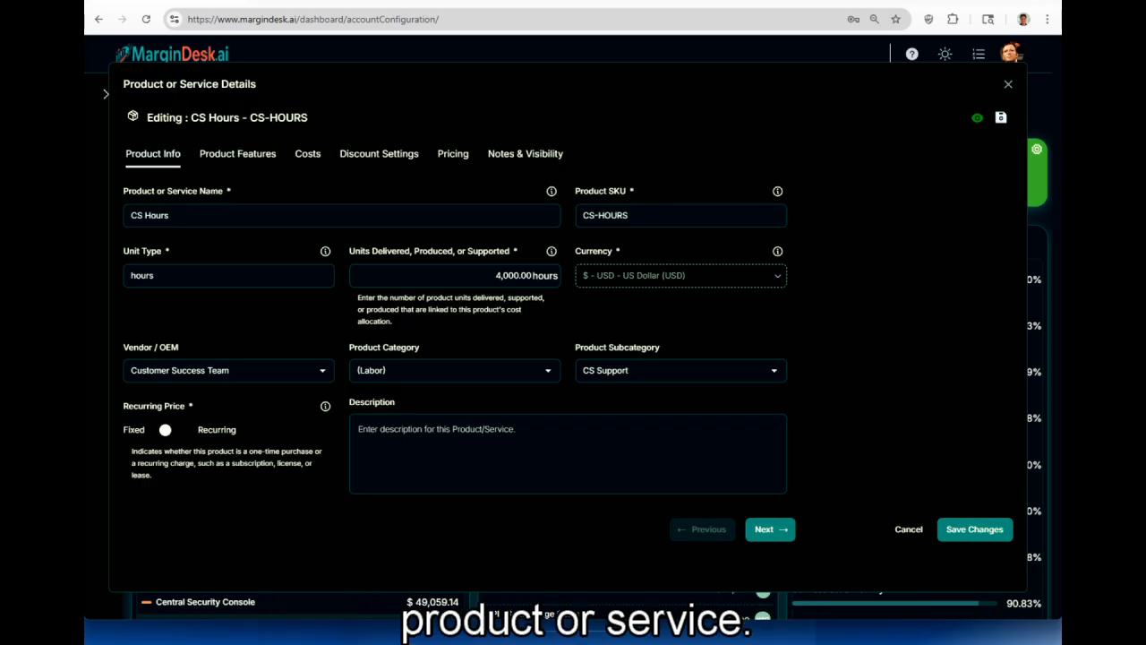
pyautogui.moveTo(131, 215); pyautogui.dragTo(170, 216)
pyautogui.moveTo(495, 275); pyautogui.dragTo(531, 275)
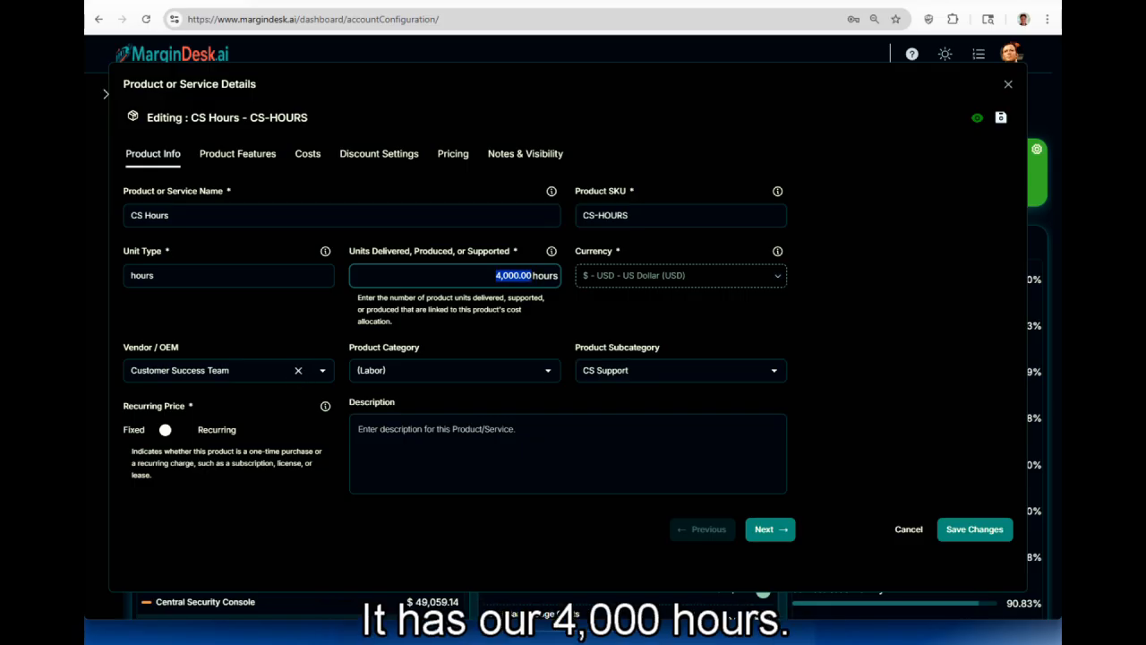
# - Try a recurring price for the CS Hours product, check its features and pricing, and return it to a fixed price
pyautogui.click(163, 432)
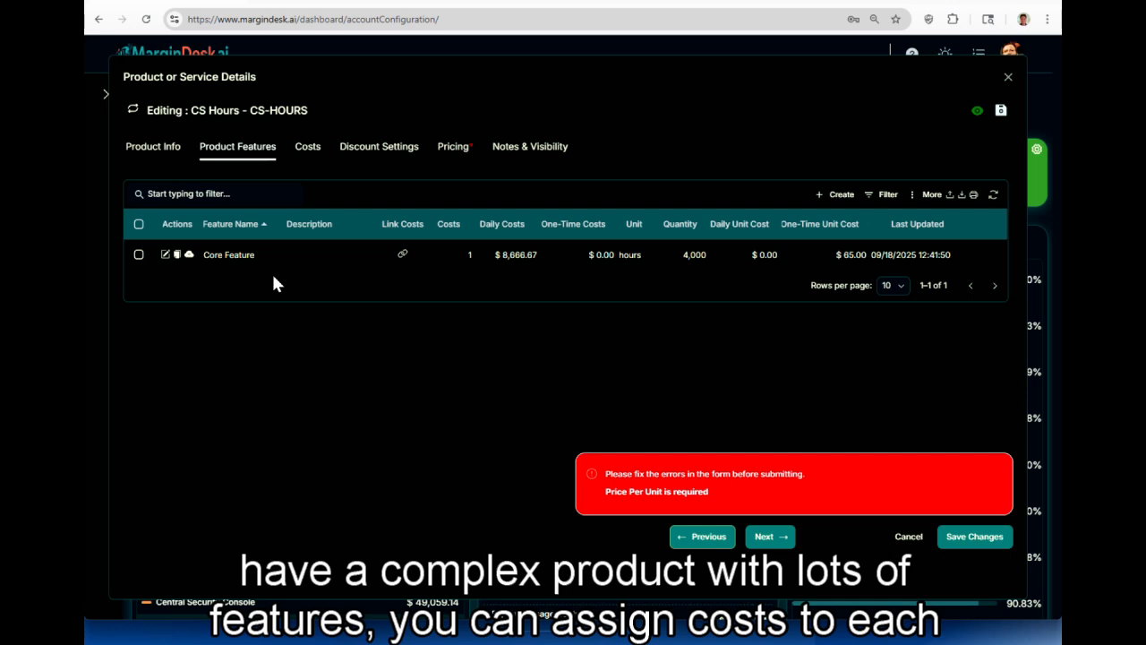
pyautogui.click(428, 172)
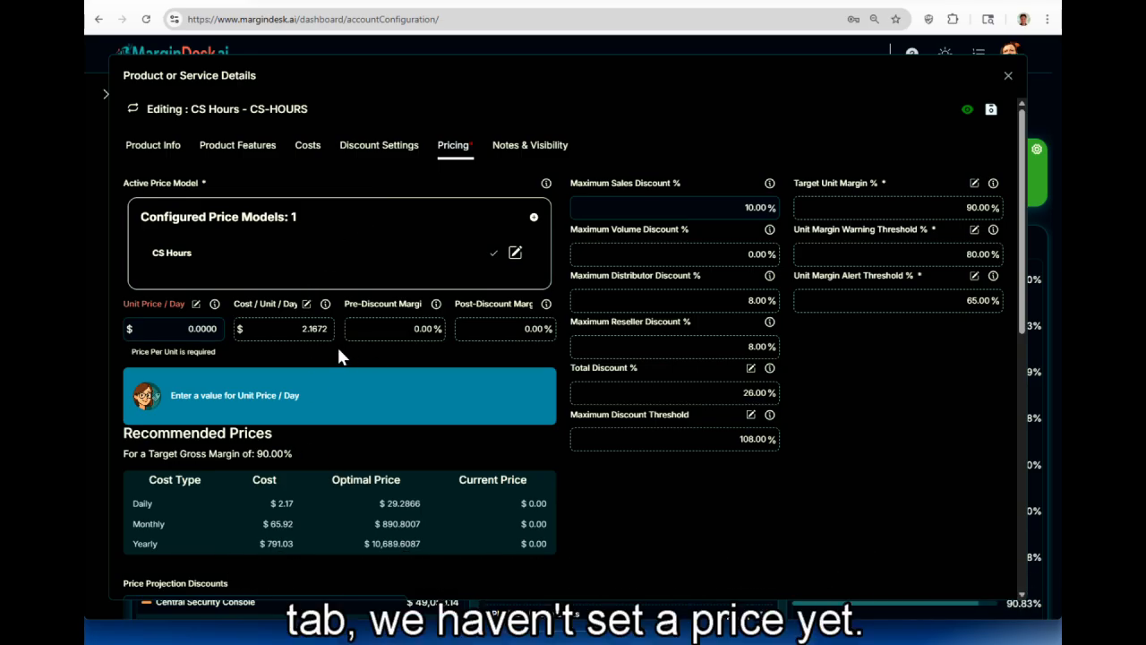
pyautogui.click(179, 149)
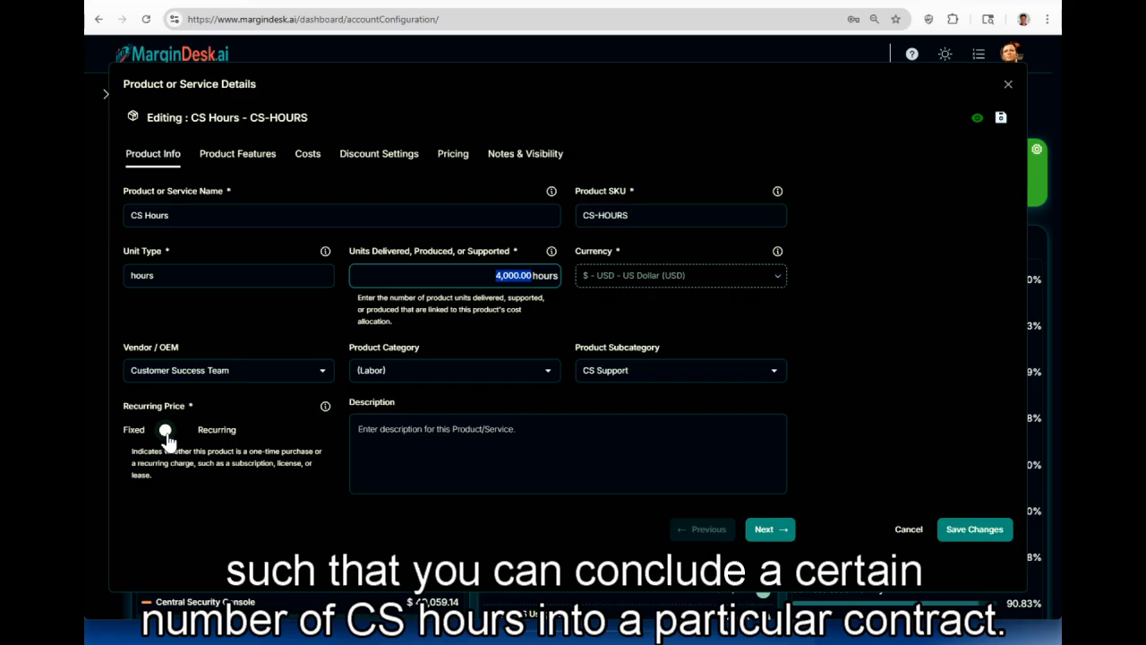
# - Examine the CS Hours product's features, allocated costs and discount settings, including the maximum sales discount
pyautogui.click(252, 154)
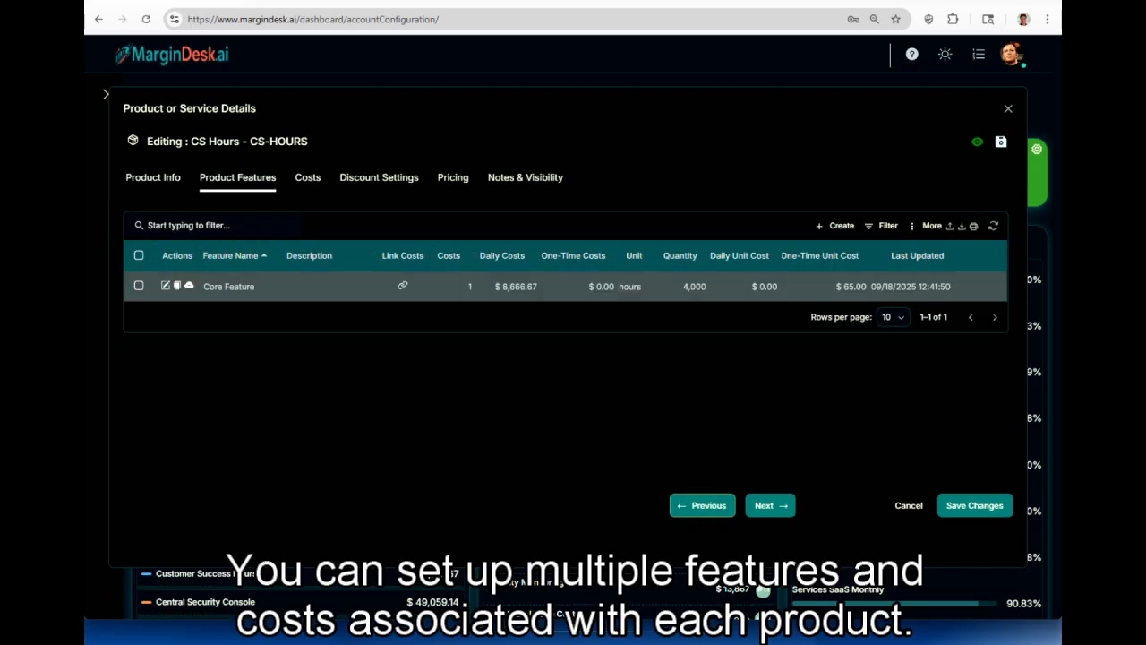
pyautogui.click(308, 179)
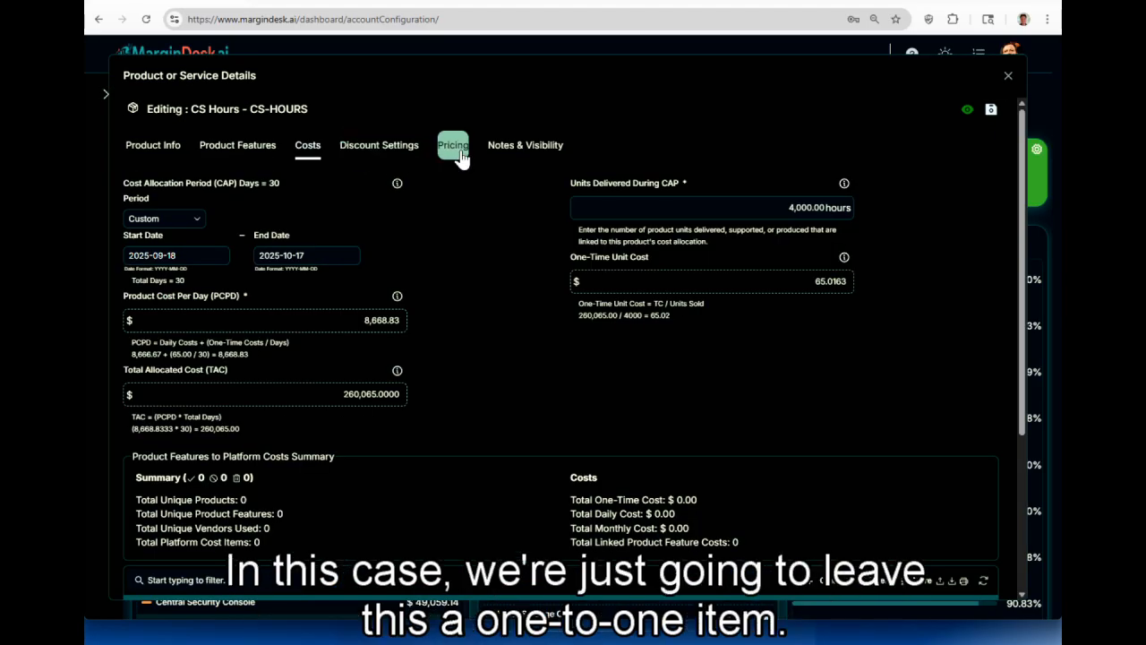
pyautogui.click(383, 145)
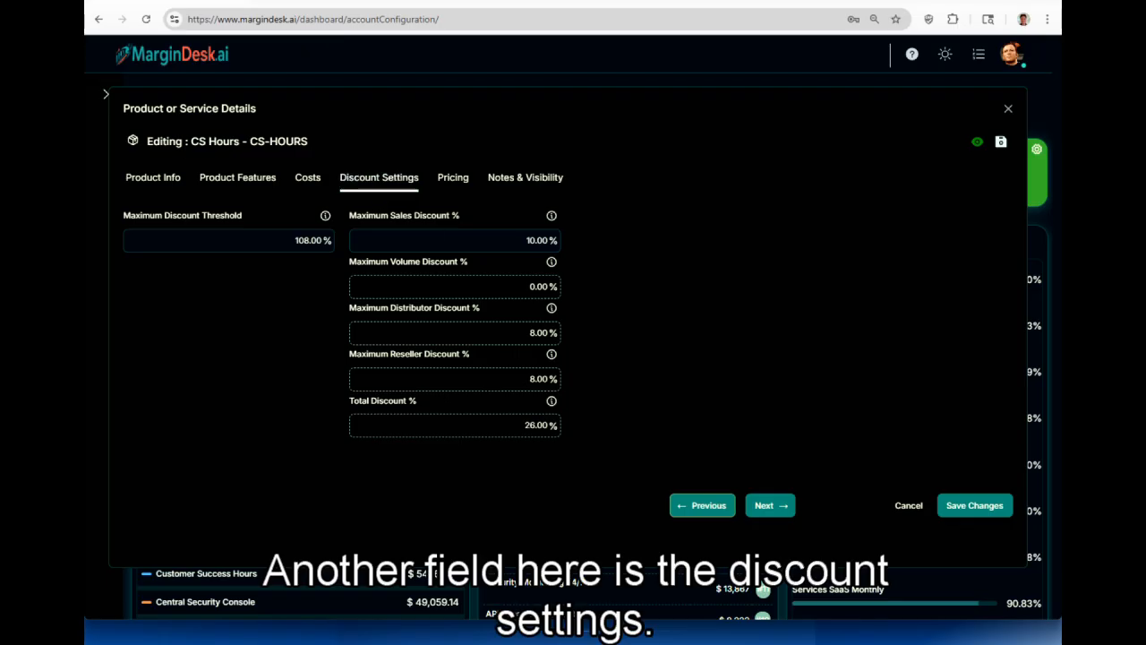
pyautogui.doubleClick(537, 240)
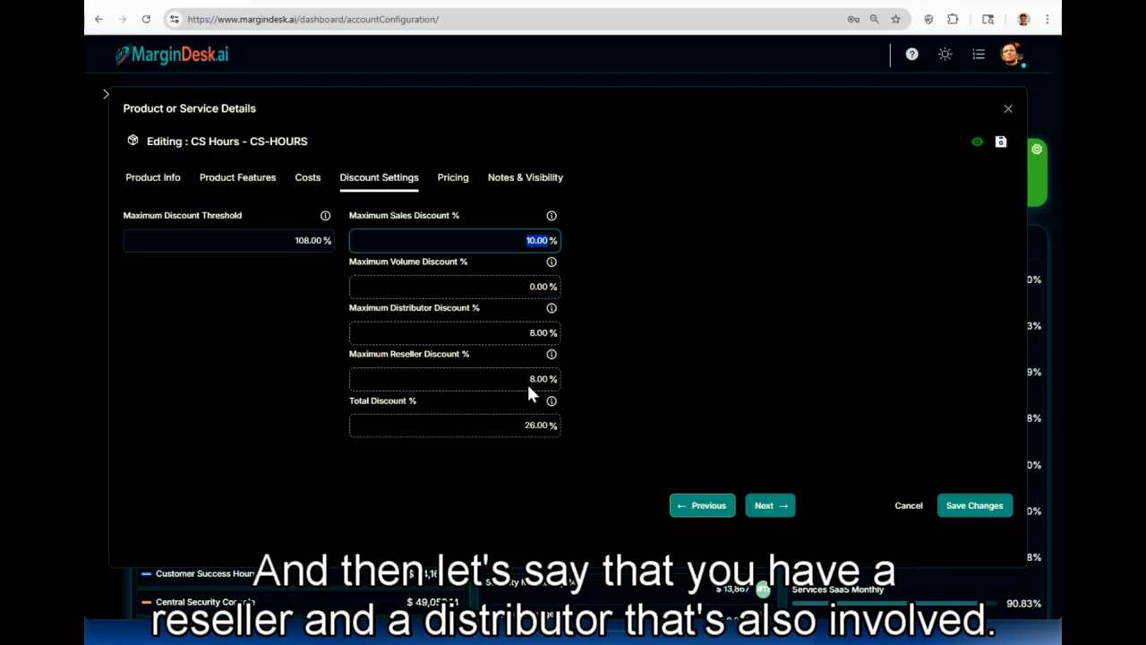
# - Review the CS Hours product's price and margins, and add a second volume discount range to its pricing
pyautogui.click(444, 180)
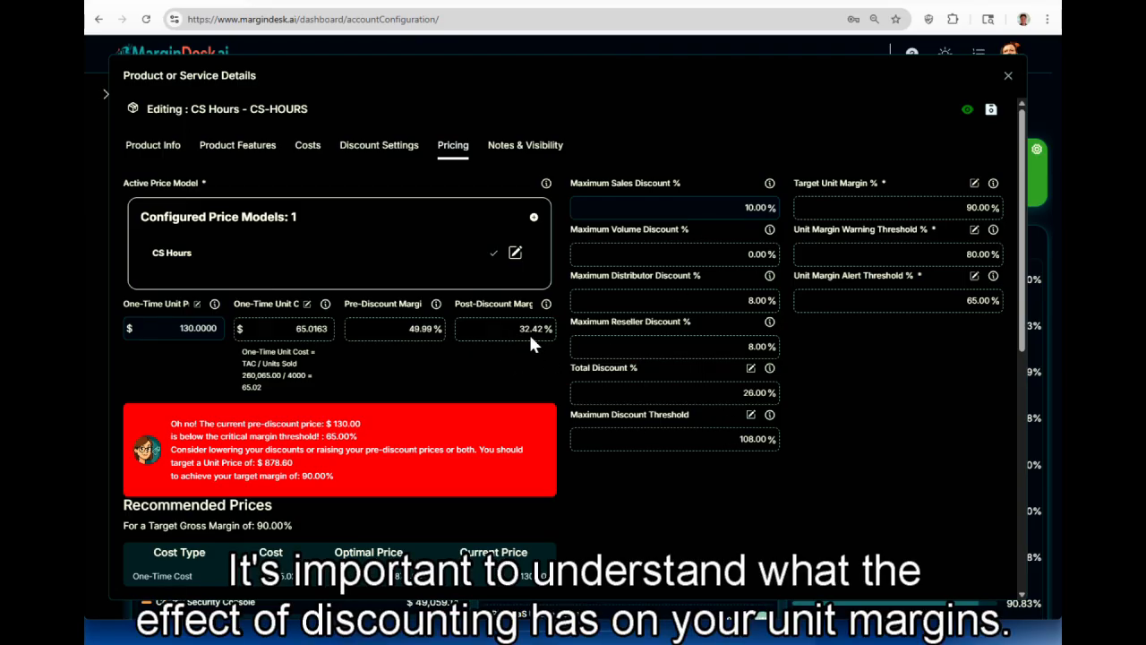
pyautogui.scroll(-1, 526, 343)
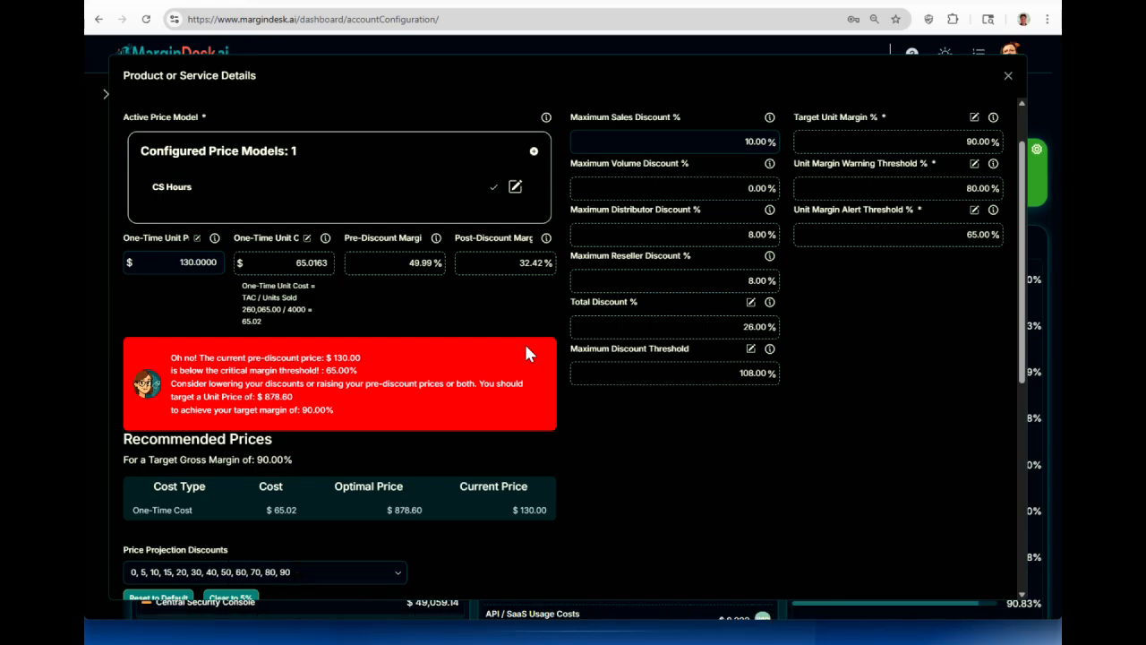
pyautogui.scroll(-4, 525, 353)
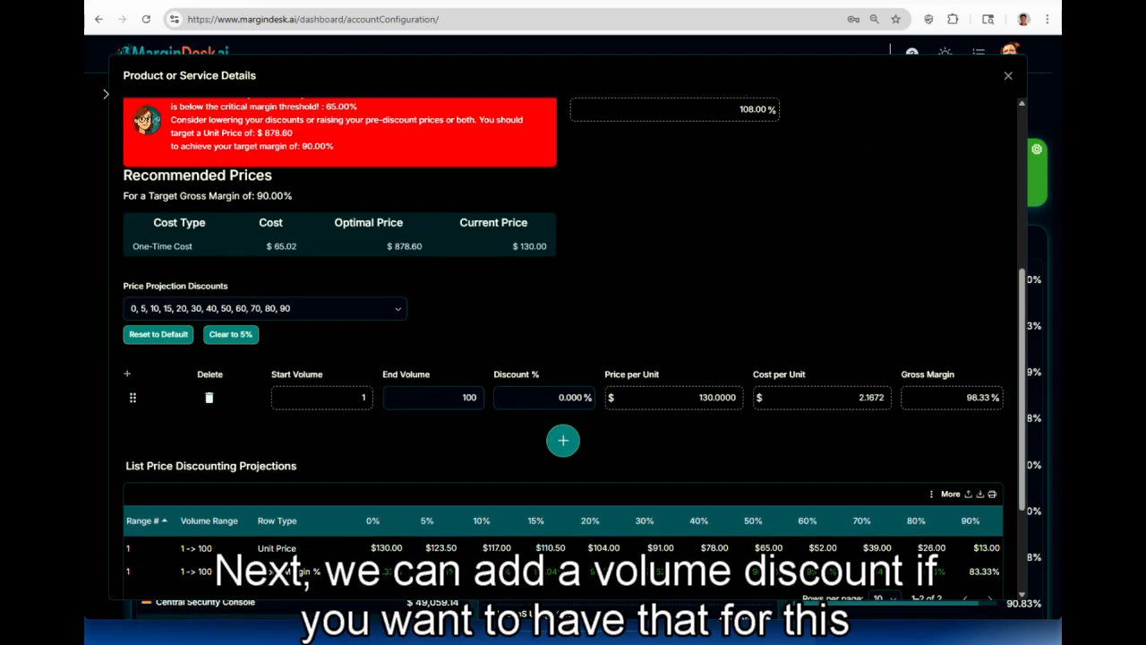
pyautogui.click(562, 440)
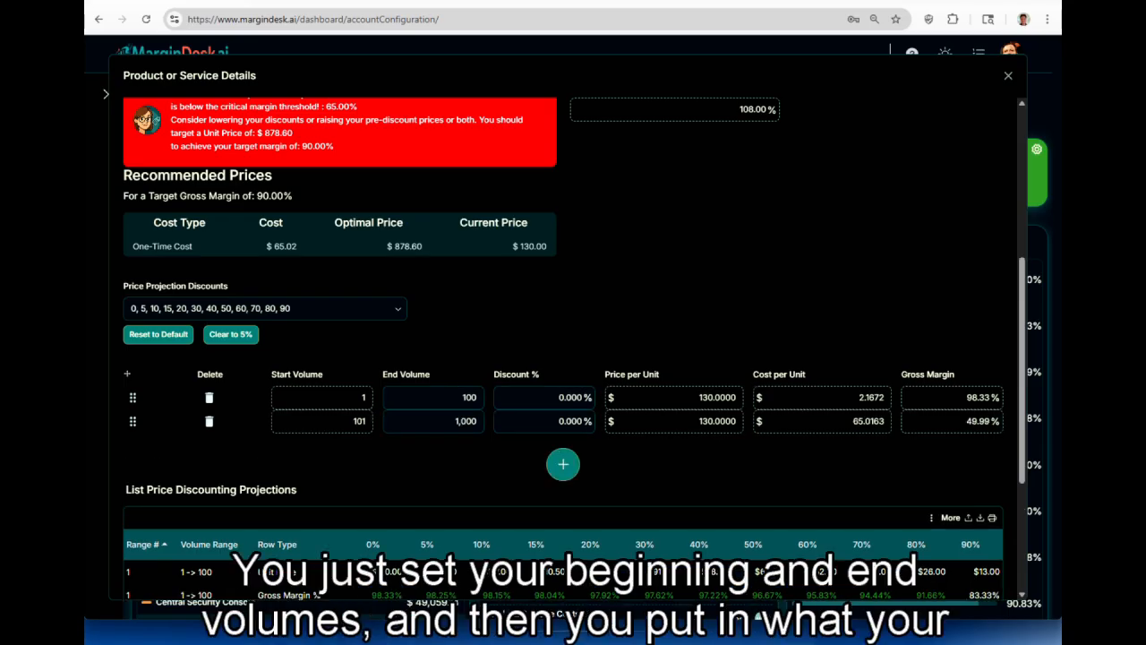
# - Set the discount of the 101–1,000 volume range to 5% and save the CS Hours product
pyautogui.doubleClick(571, 420)
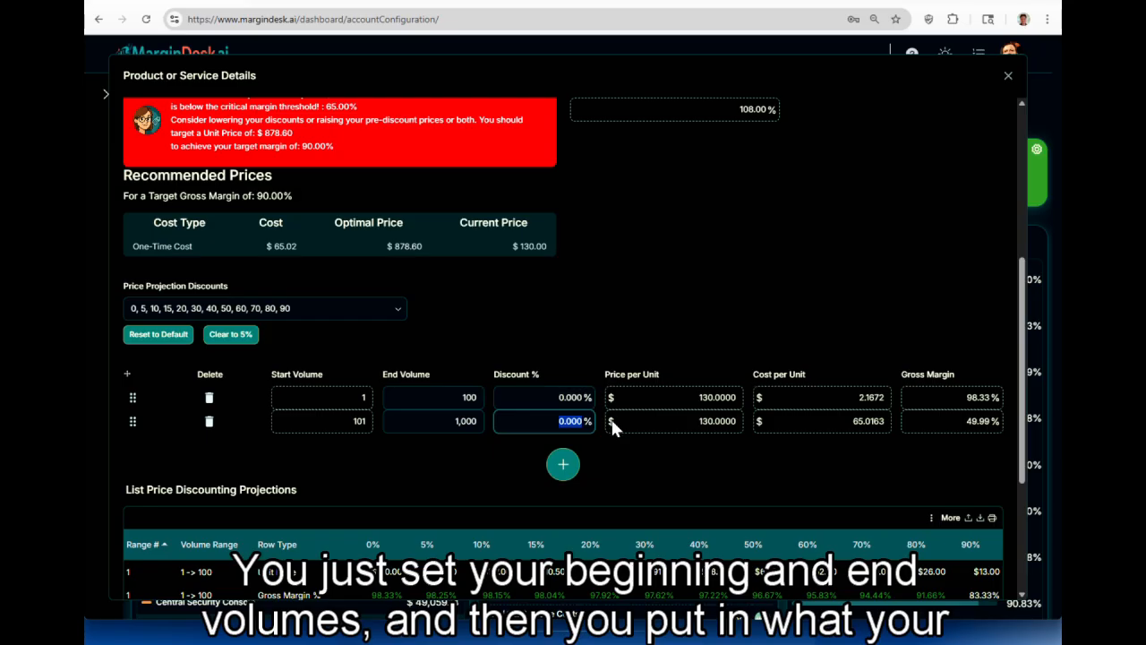
pyautogui.write('5')
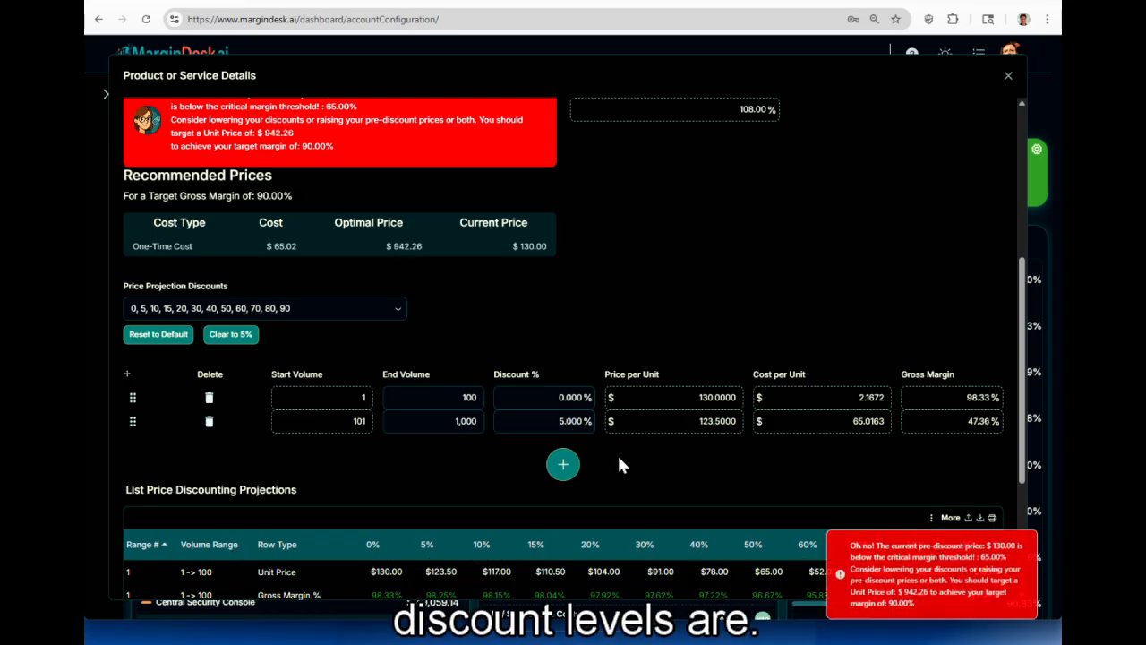
pyautogui.scroll(5, 630, 300)
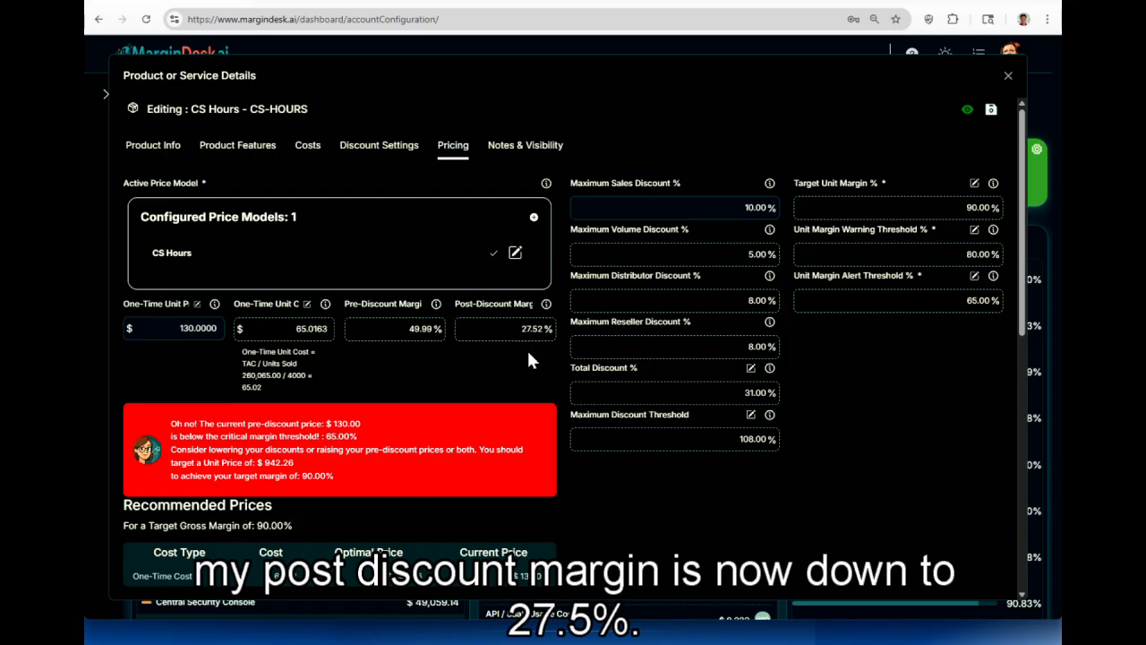
pyautogui.scroll(-1, 528, 364)
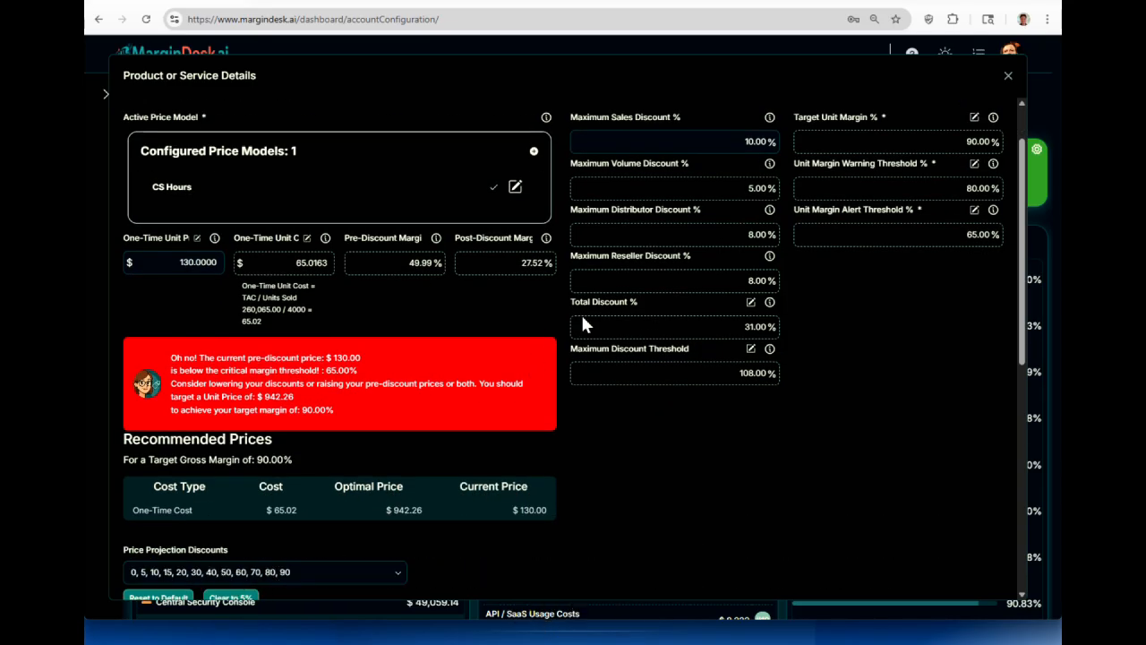
pyautogui.scroll(1, 584, 318)
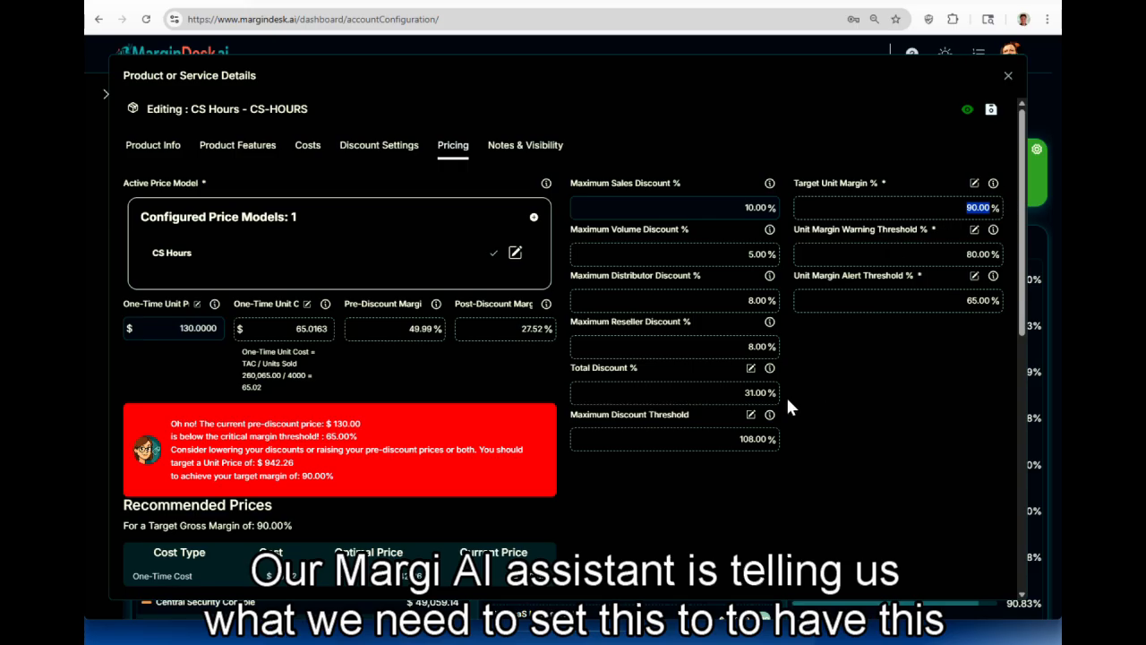
pyautogui.scroll(-10, 699, 465)
pyautogui.click(940, 540)
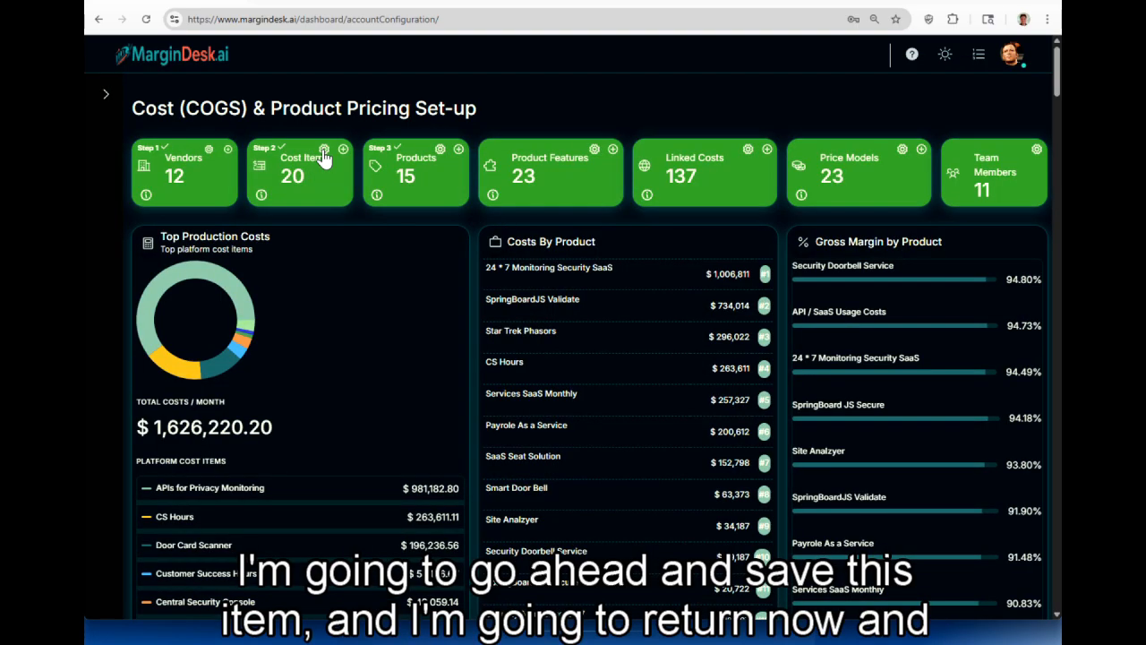
# - Open the platform cost items list and export all costs to an Excel file
pyautogui.click(323, 149)
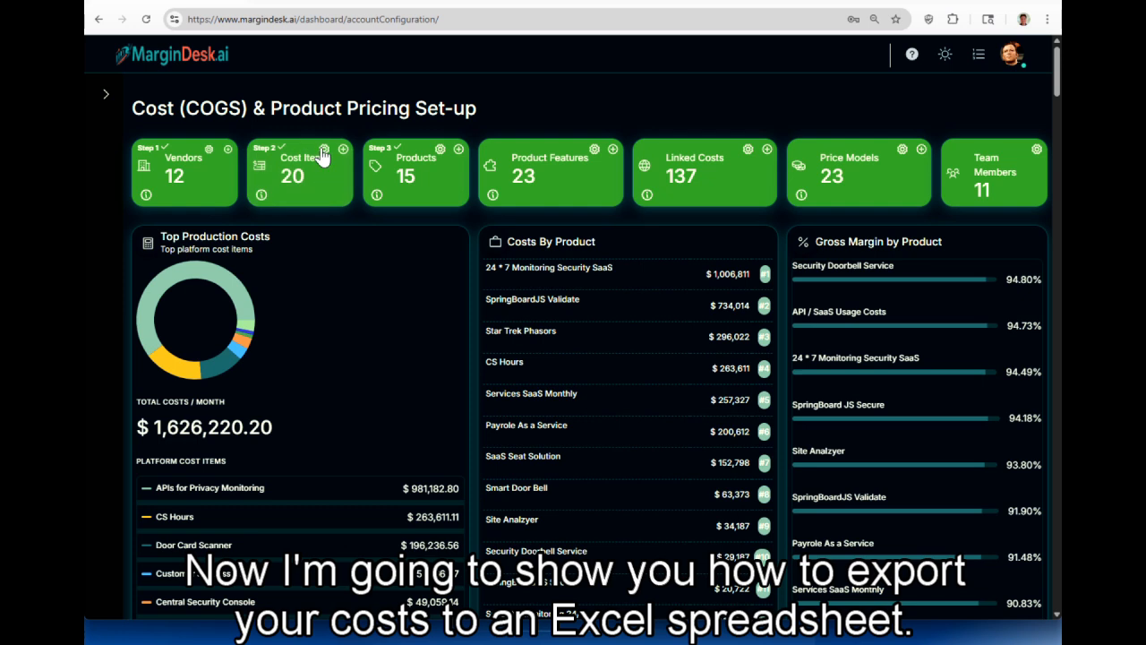
pyautogui.click(324, 152)
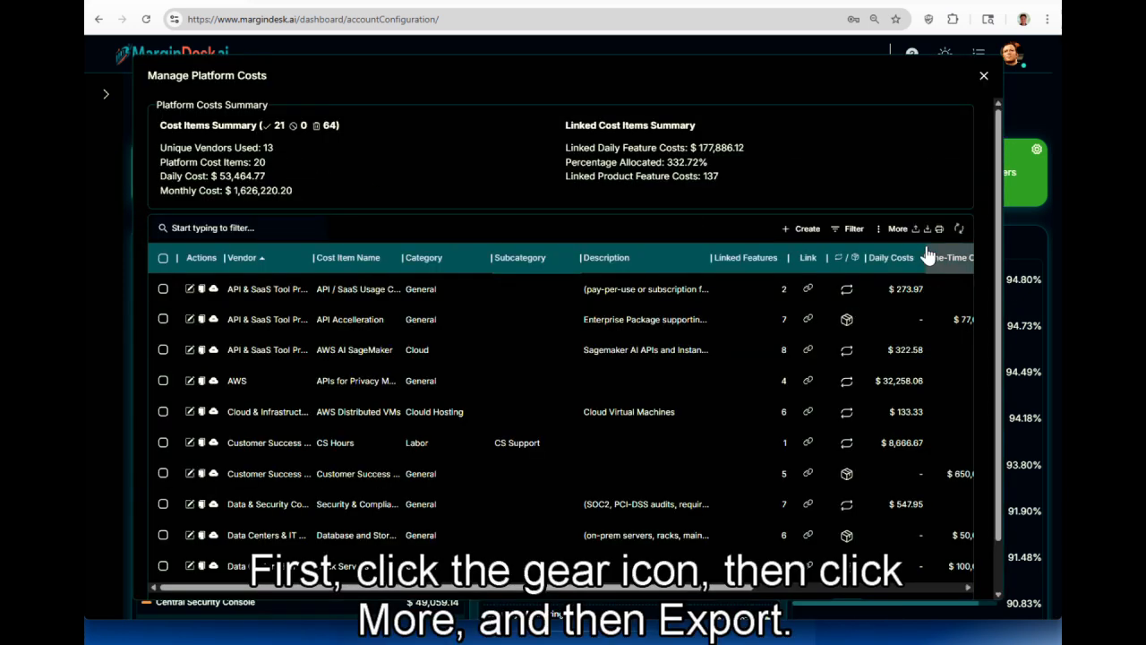
pyautogui.click(911, 227)
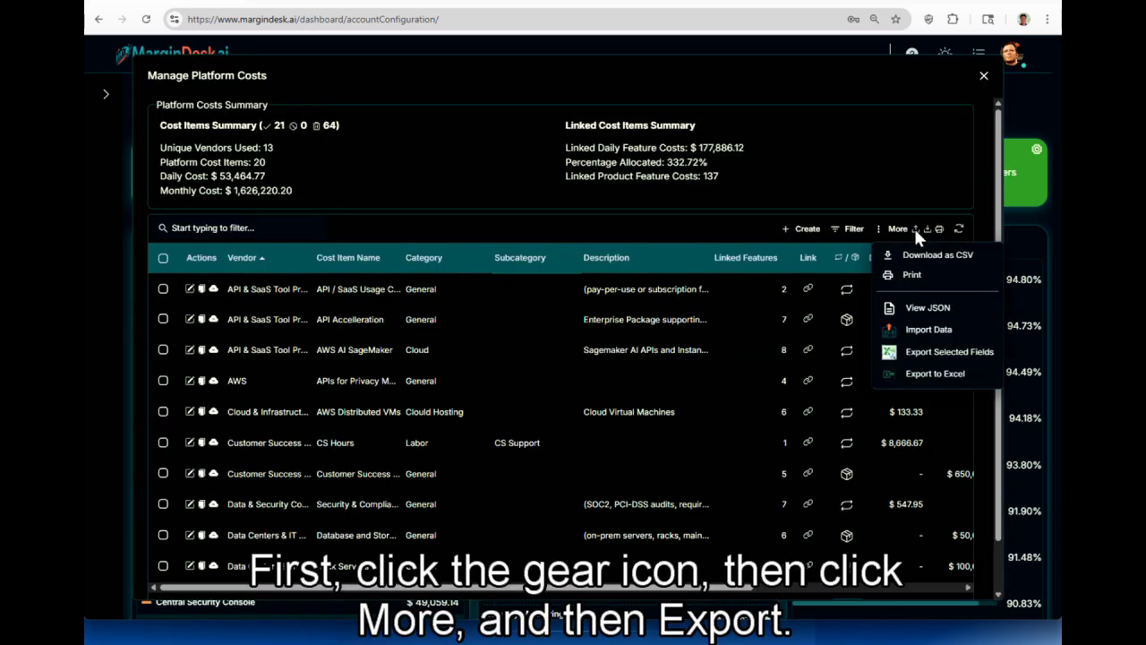
pyautogui.click(939, 382)
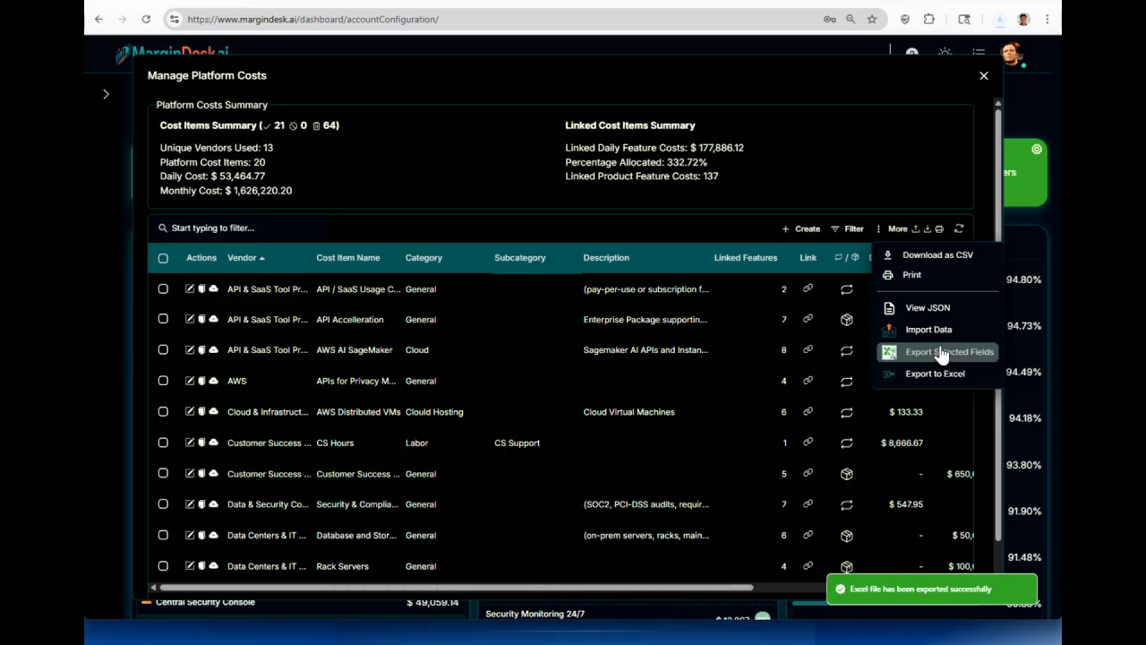
# - Open the selected-fields export for costs, deselect all fields and look through the available fields
pyautogui.click(942, 362)
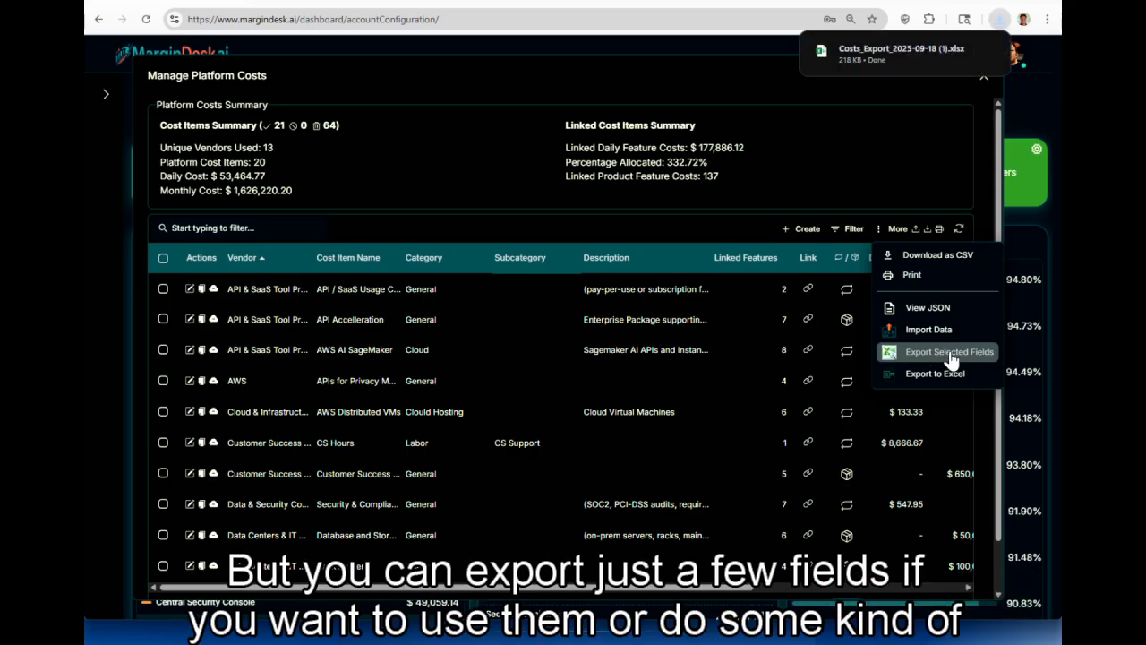
pyautogui.click(949, 355)
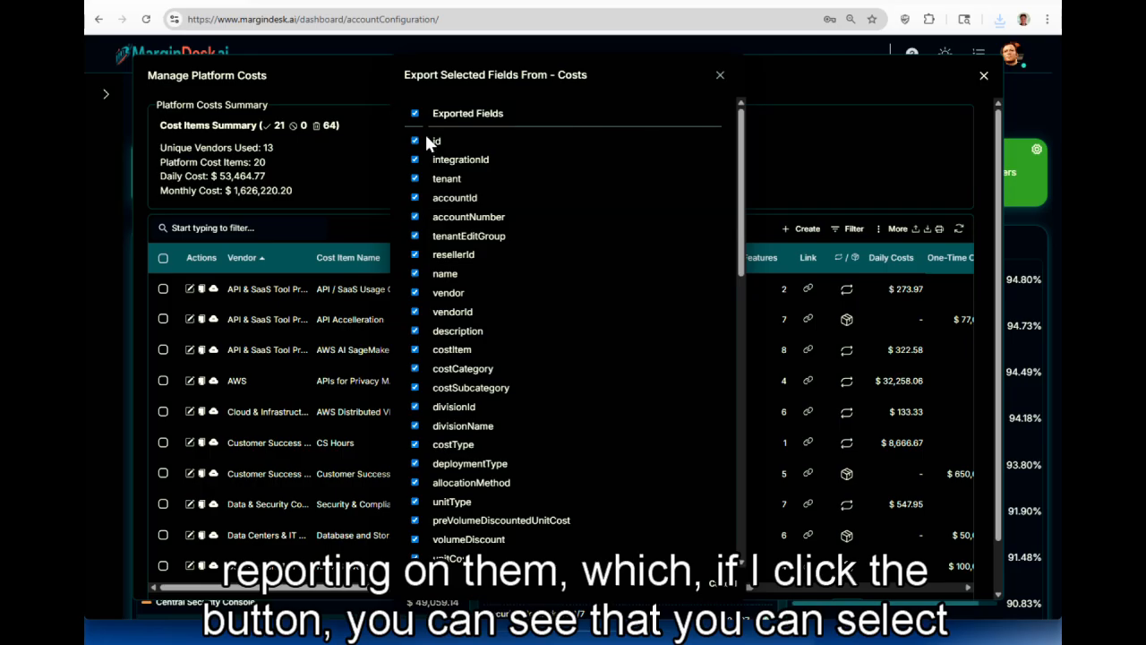
pyautogui.click(415, 114)
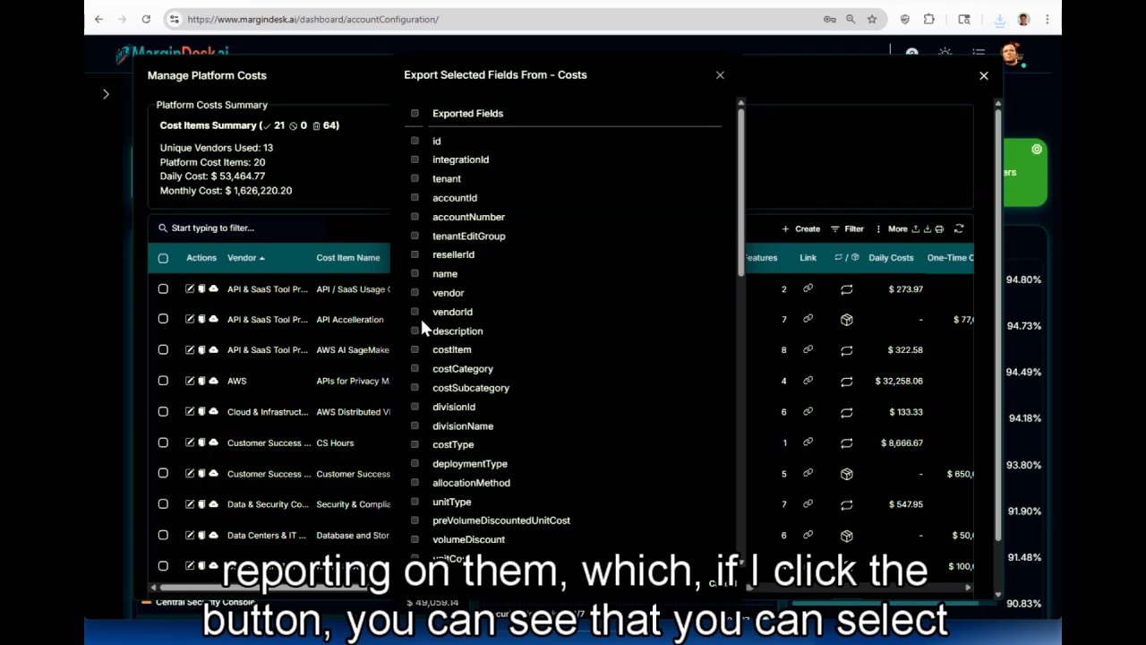
pyautogui.scroll(-10, 421, 324)
pyautogui.scroll(-5, 417, 345)
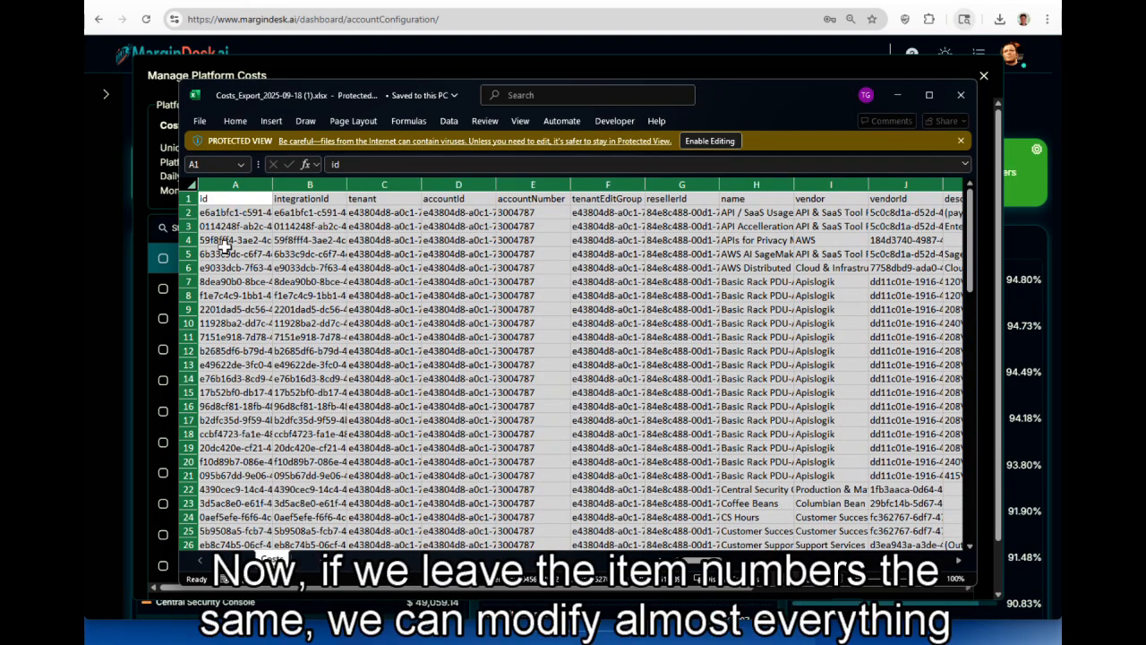
# - In the exported costs workbook in Excel, fill the empty costSubcategory cells with Hardware
pyautogui.moveTo(705, 561); pyautogui.dragTo(746, 563)
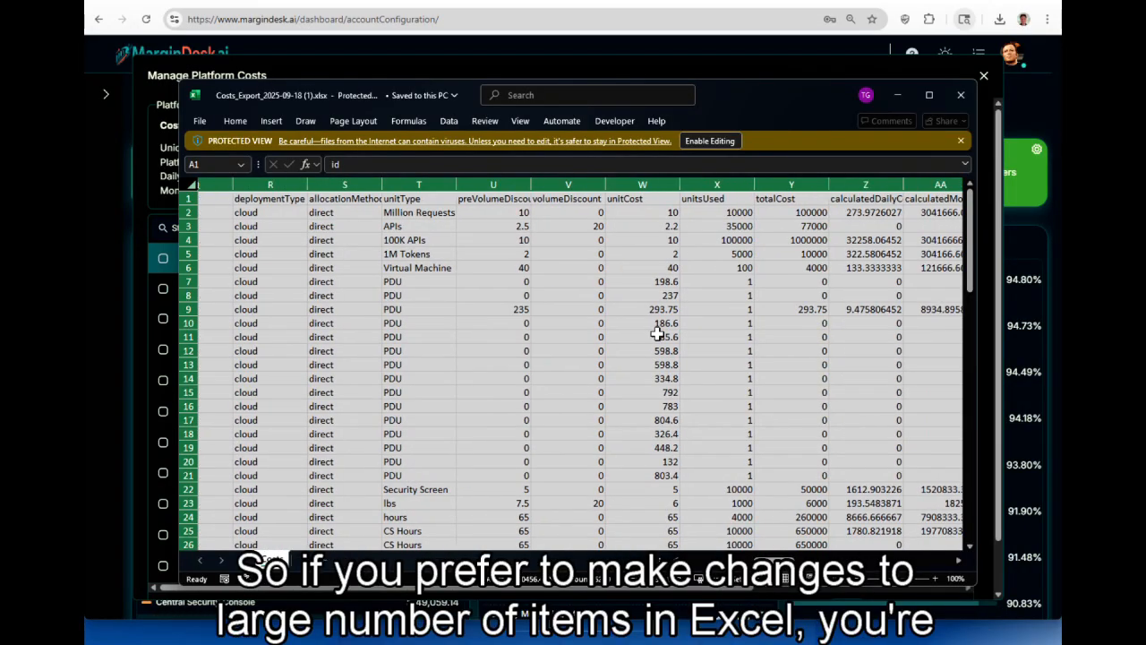
pyautogui.hscroll(-3, 518, 290)
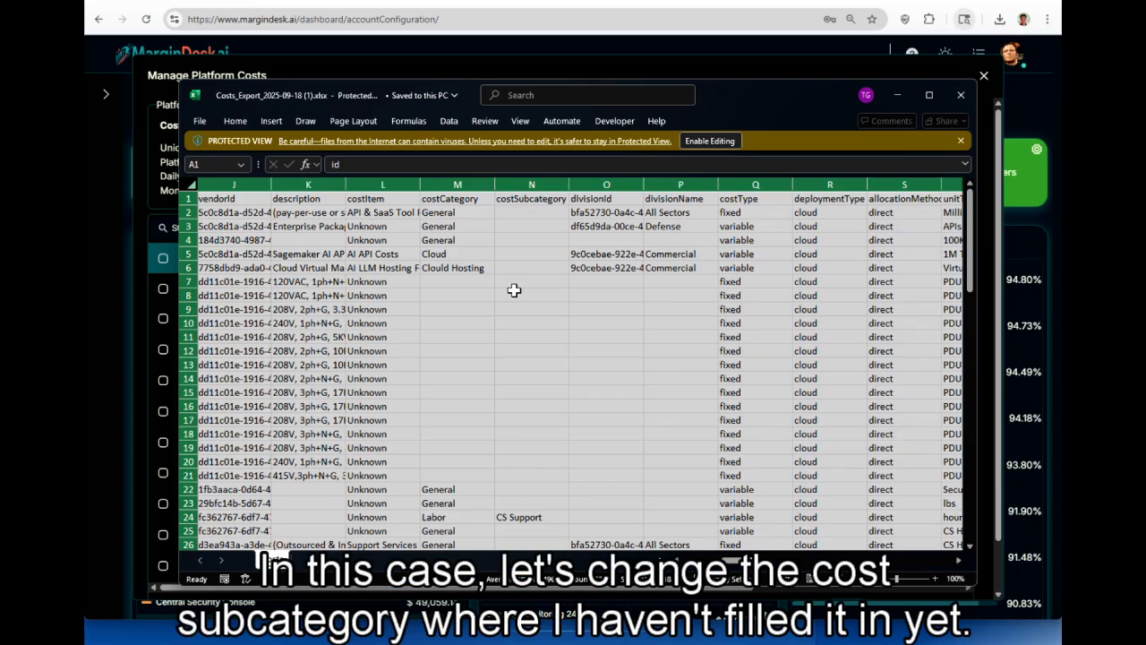
pyautogui.click(519, 215)
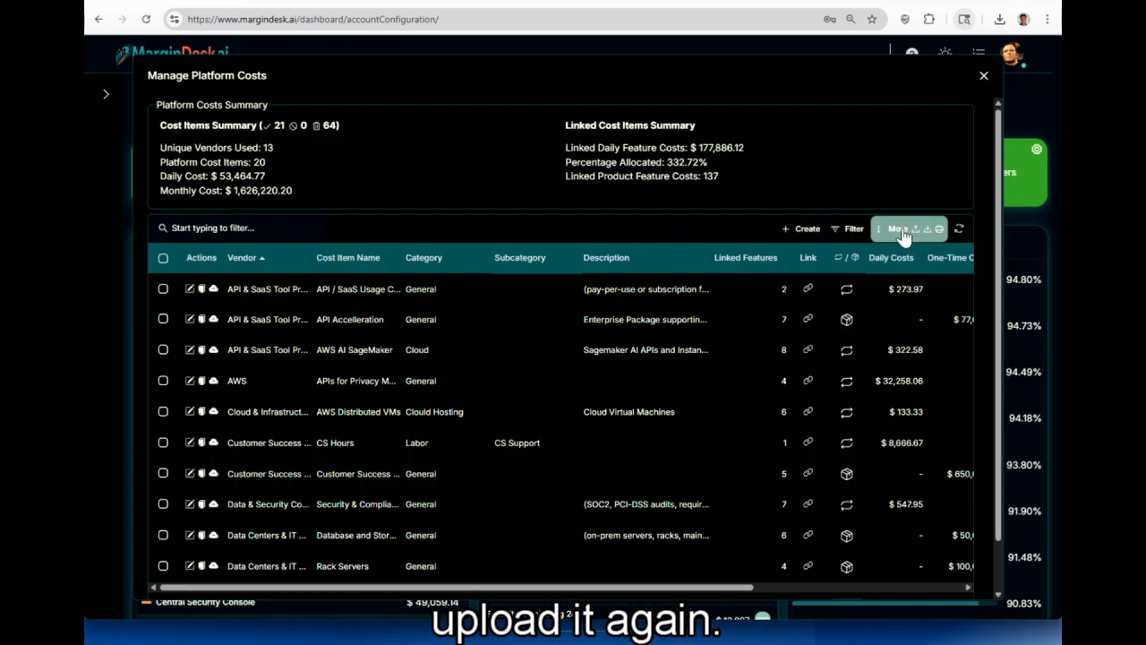
# - Import Costs_Export_2025-09-18 (1).xlsx into the platform costs and update the existing records from it
pyautogui.click(898, 229)
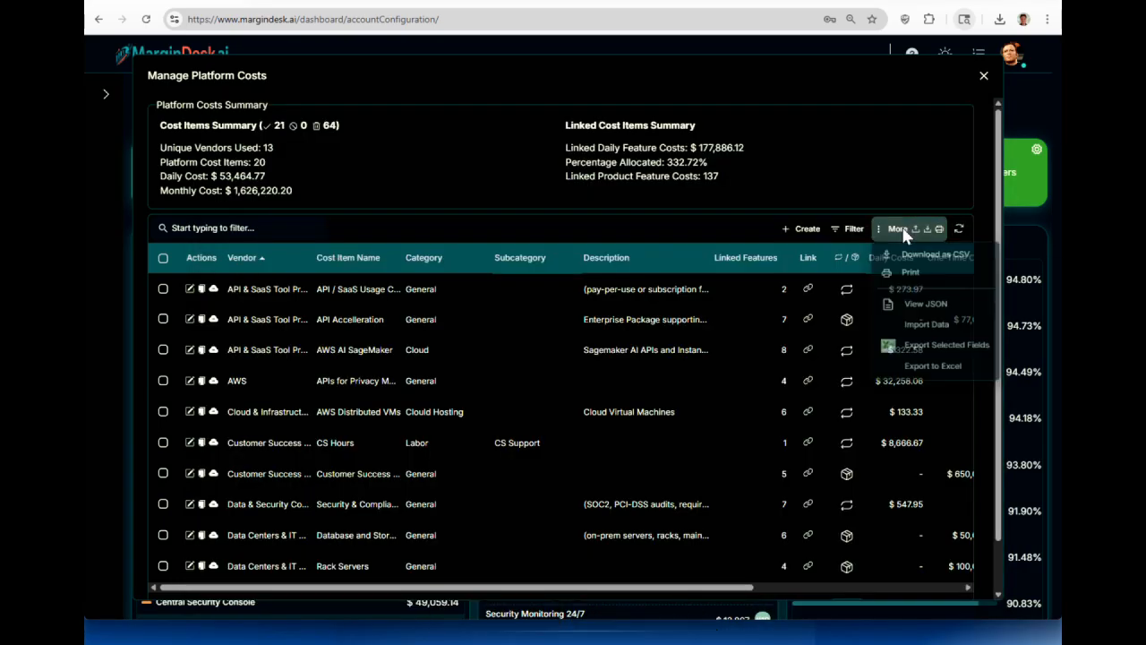
pyautogui.click(922, 332)
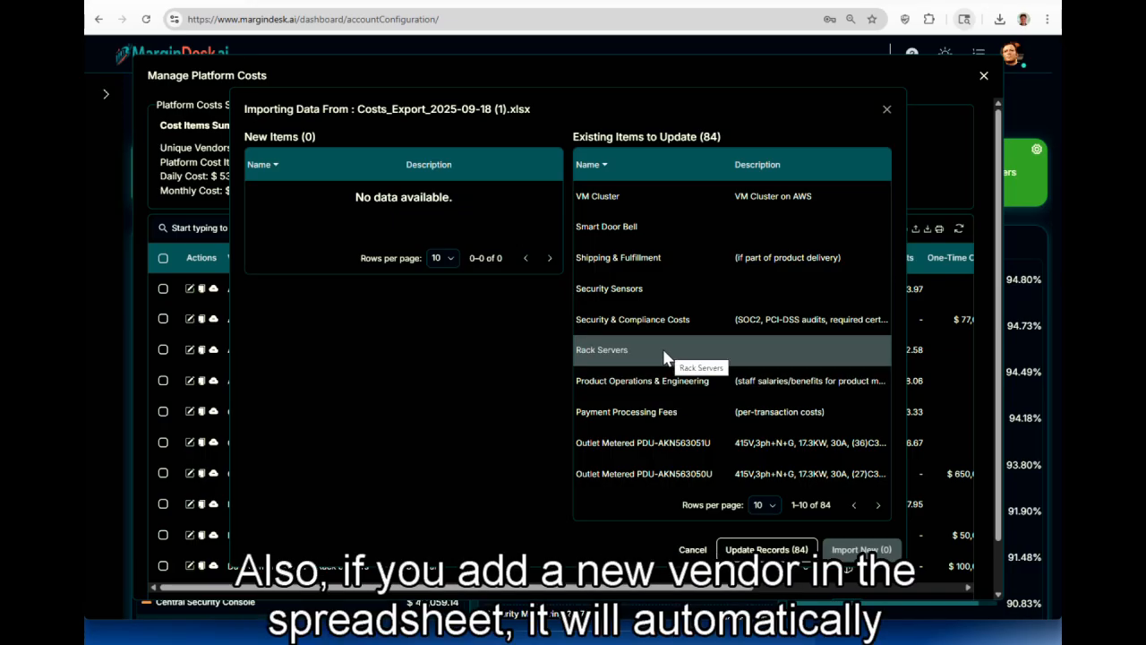
pyautogui.click(777, 553)
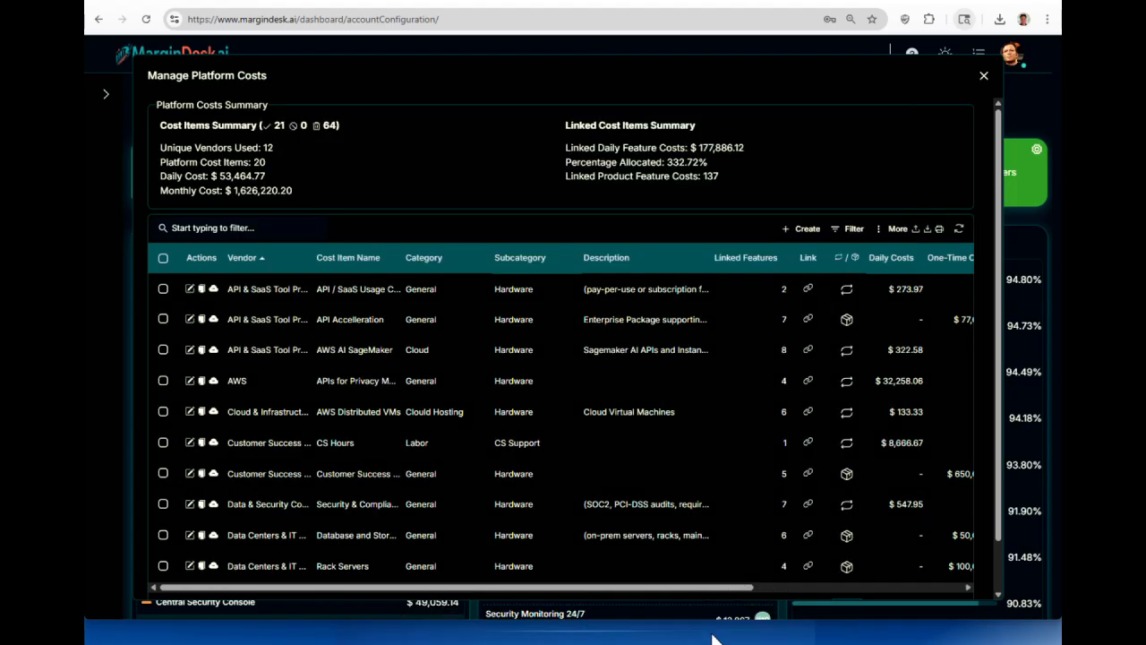
pyautogui.scroll(-1, 475, 385)
pyautogui.scroll(1, 478, 424)
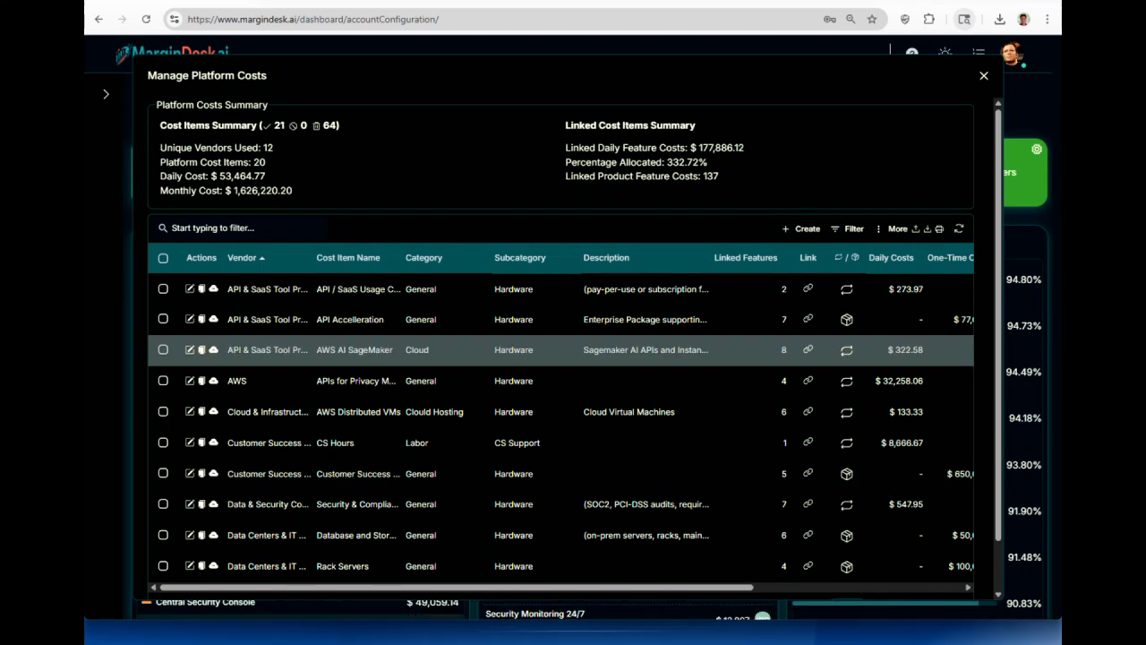
# - Open the AWS AI SageMaker cost item, review its units, recurring period and unit cost, and close it
pyautogui.doubleClick(501, 348)
pyautogui.scroll(-5, 523, 407)
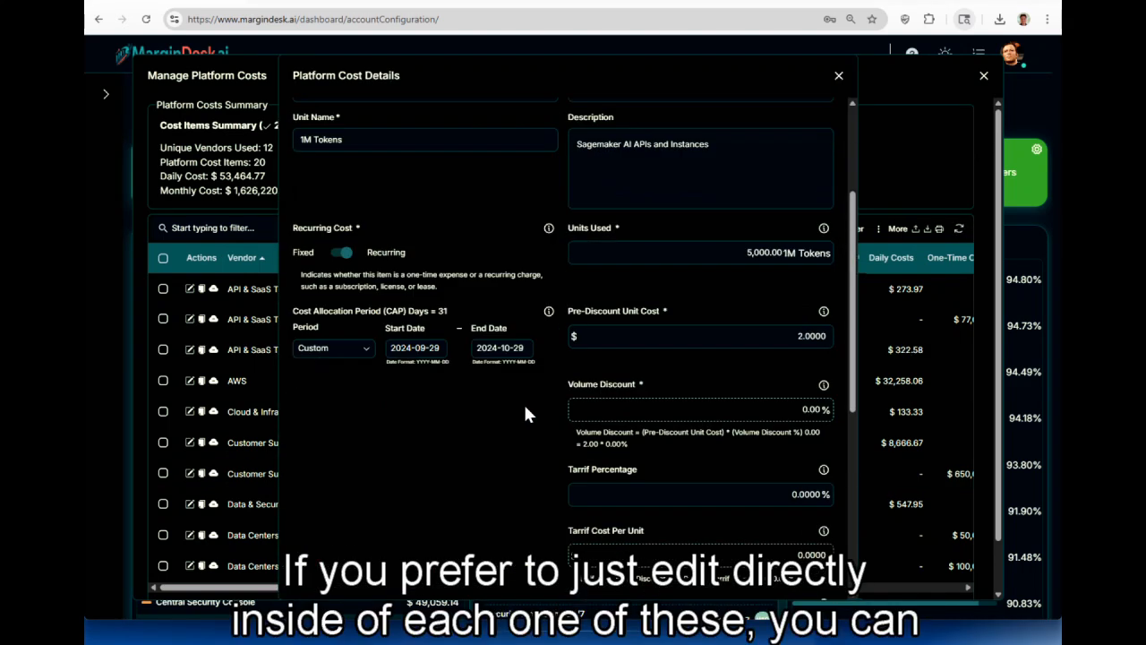
pyautogui.scroll(1, 503, 419)
pyautogui.scroll(5, 515, 421)
pyautogui.click(839, 75)
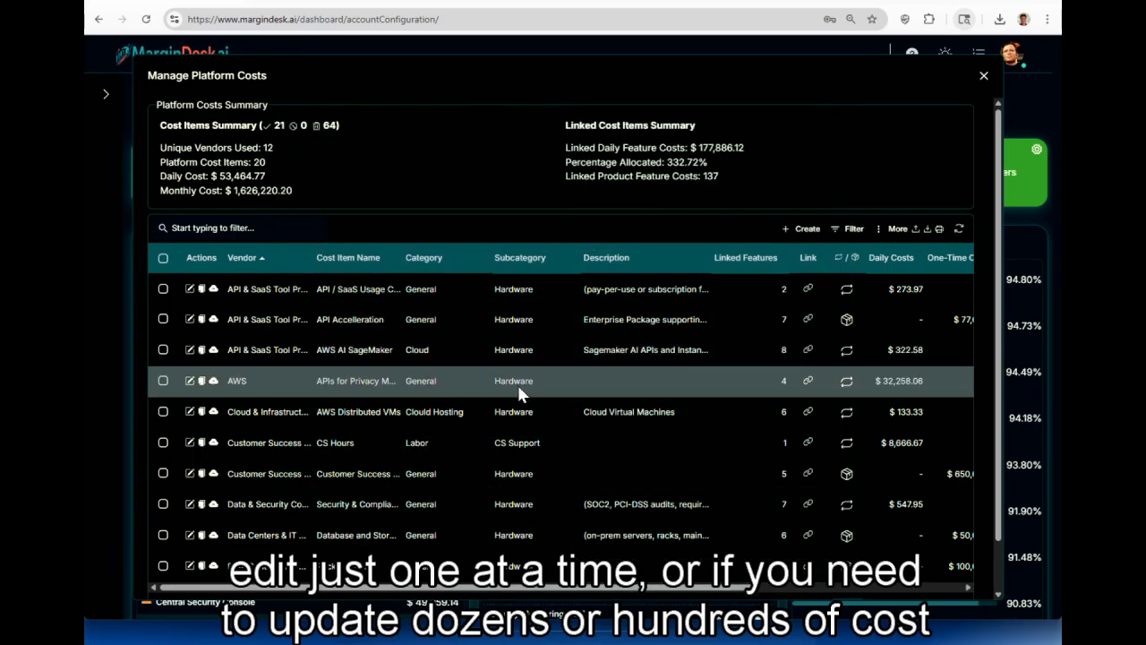